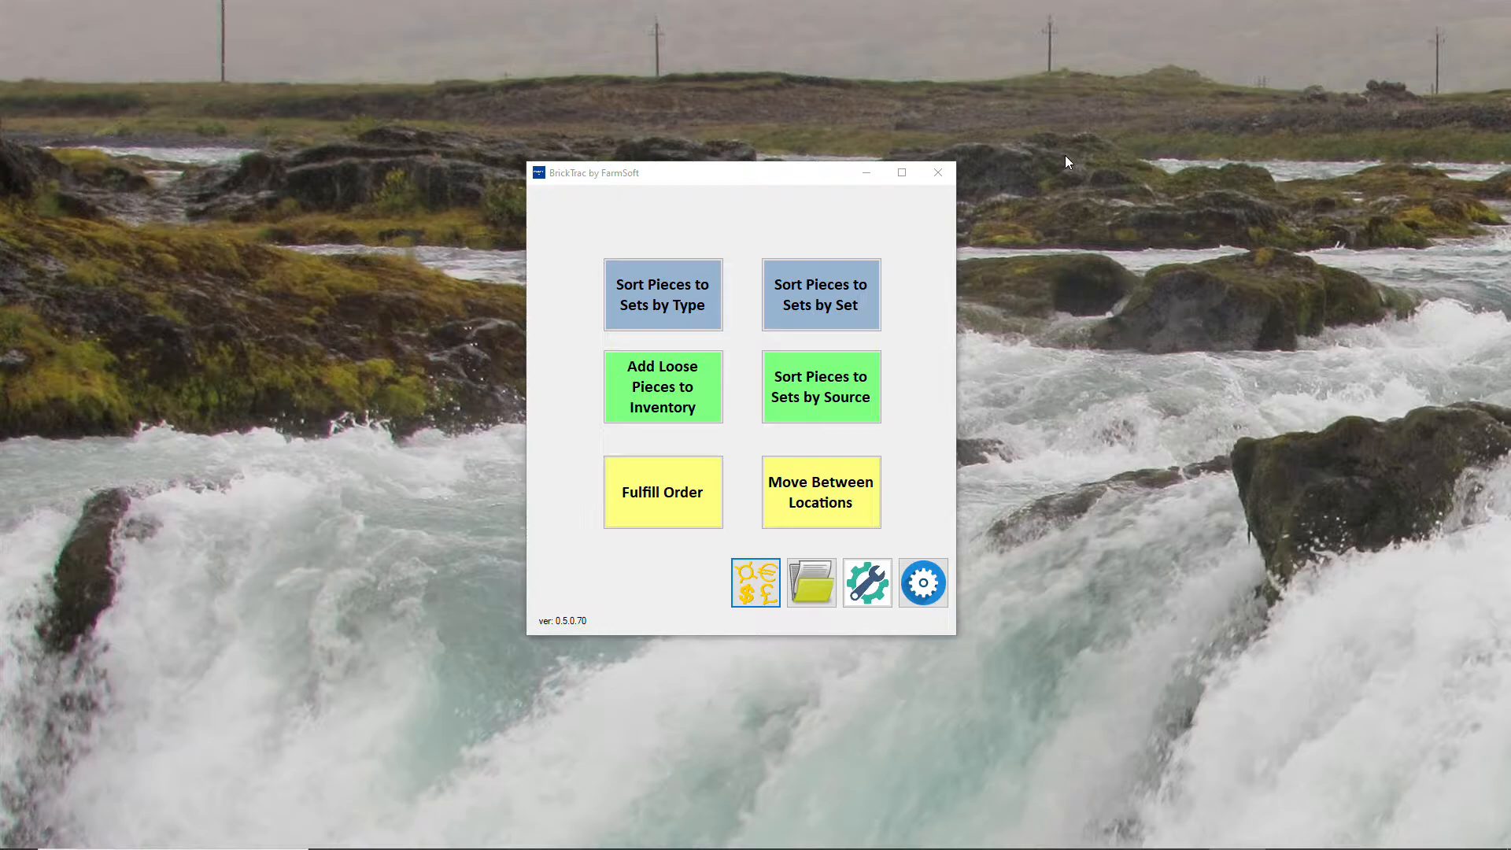
- Open the business options and review the store options and the four price strategy lines in priority order
{"action": "left_click", "coordinate": [697, 568]}
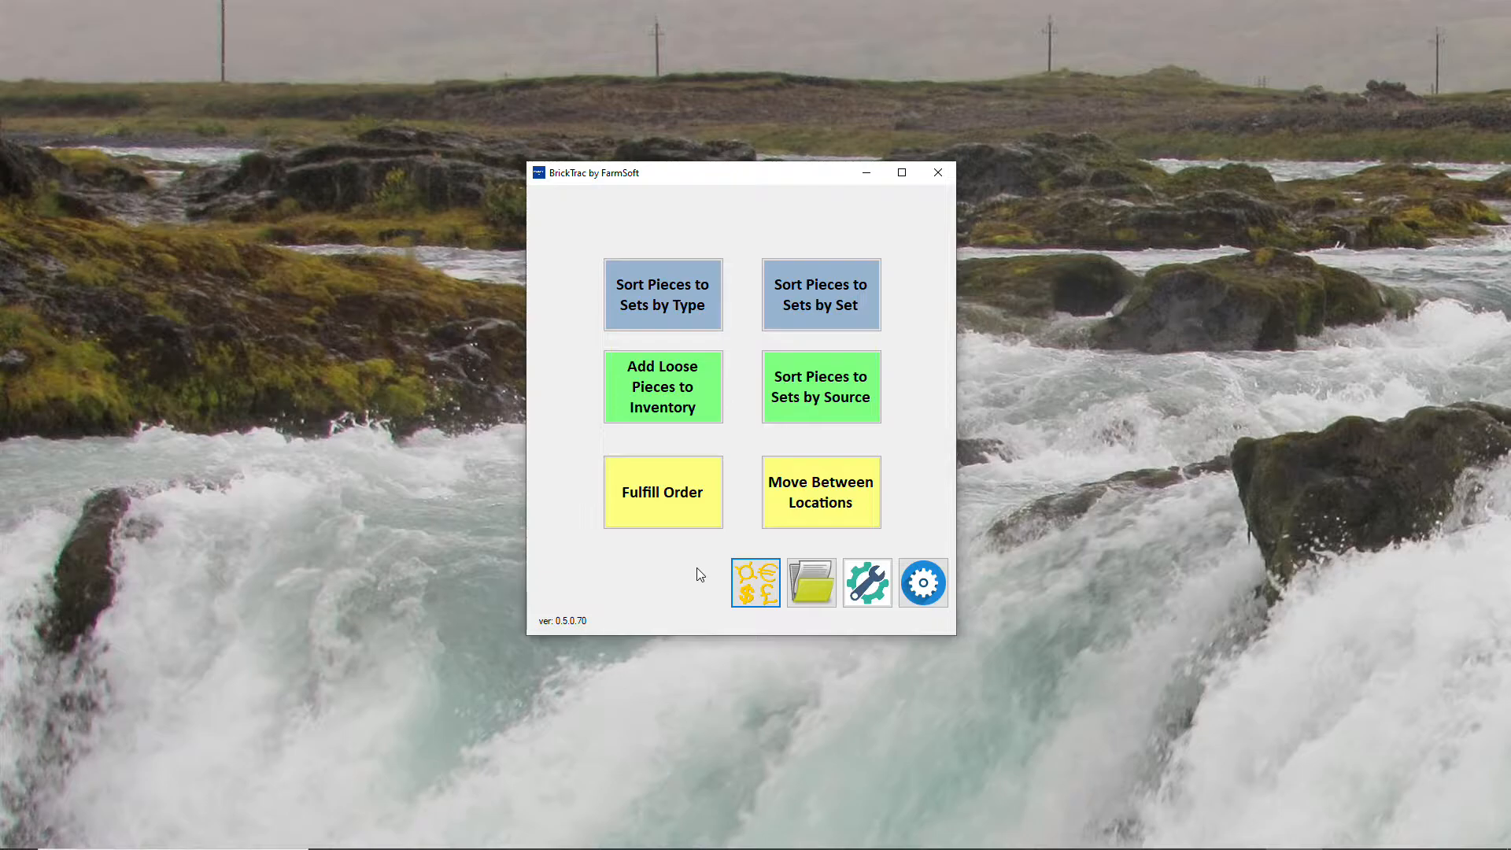
{"action": "left_click", "coordinate": [762, 579]}
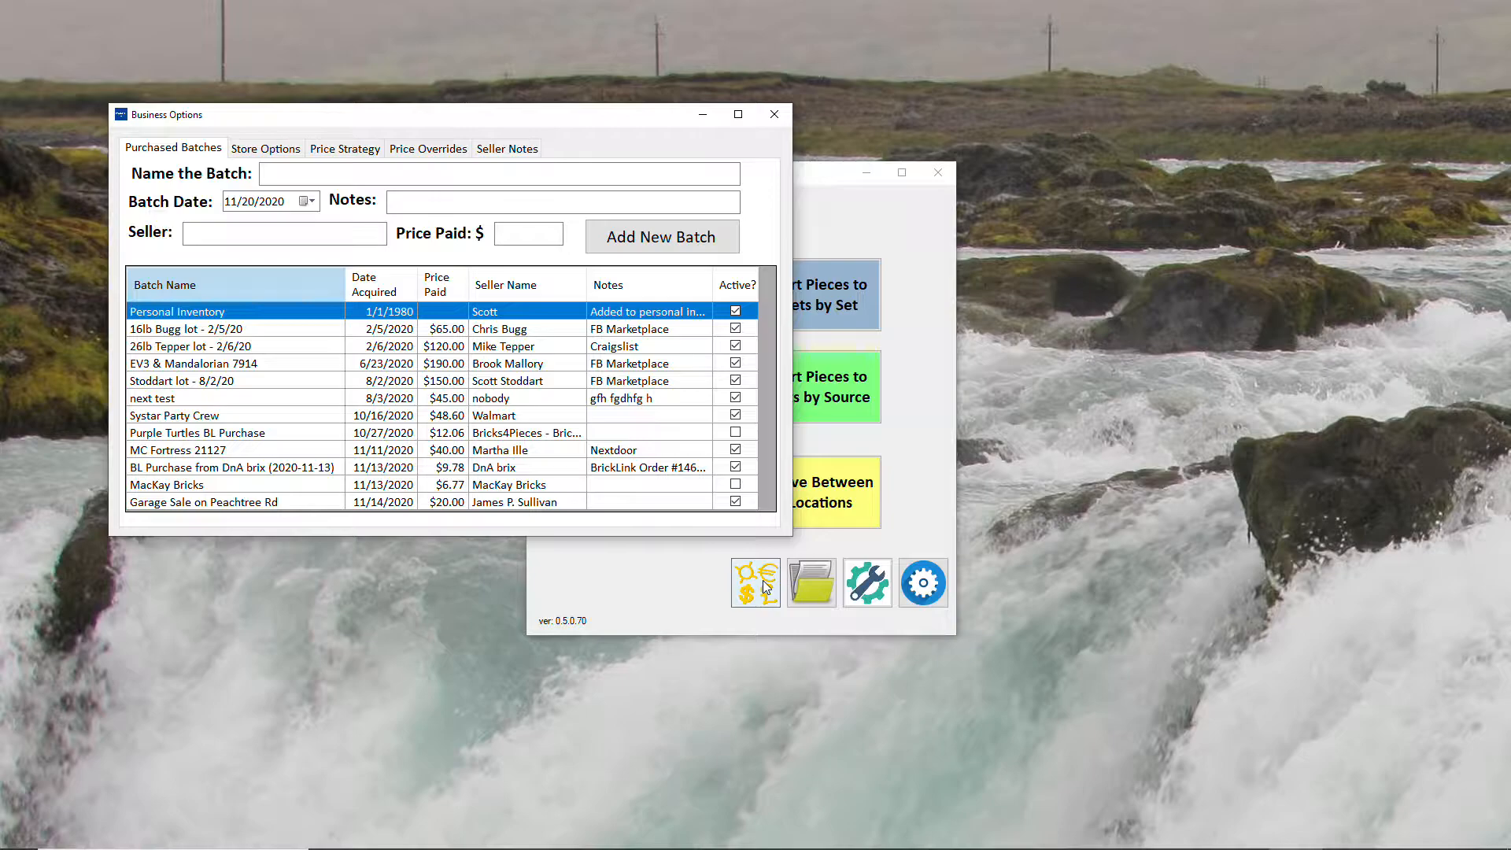
{"action": "left_click", "coordinate": [259, 154]}
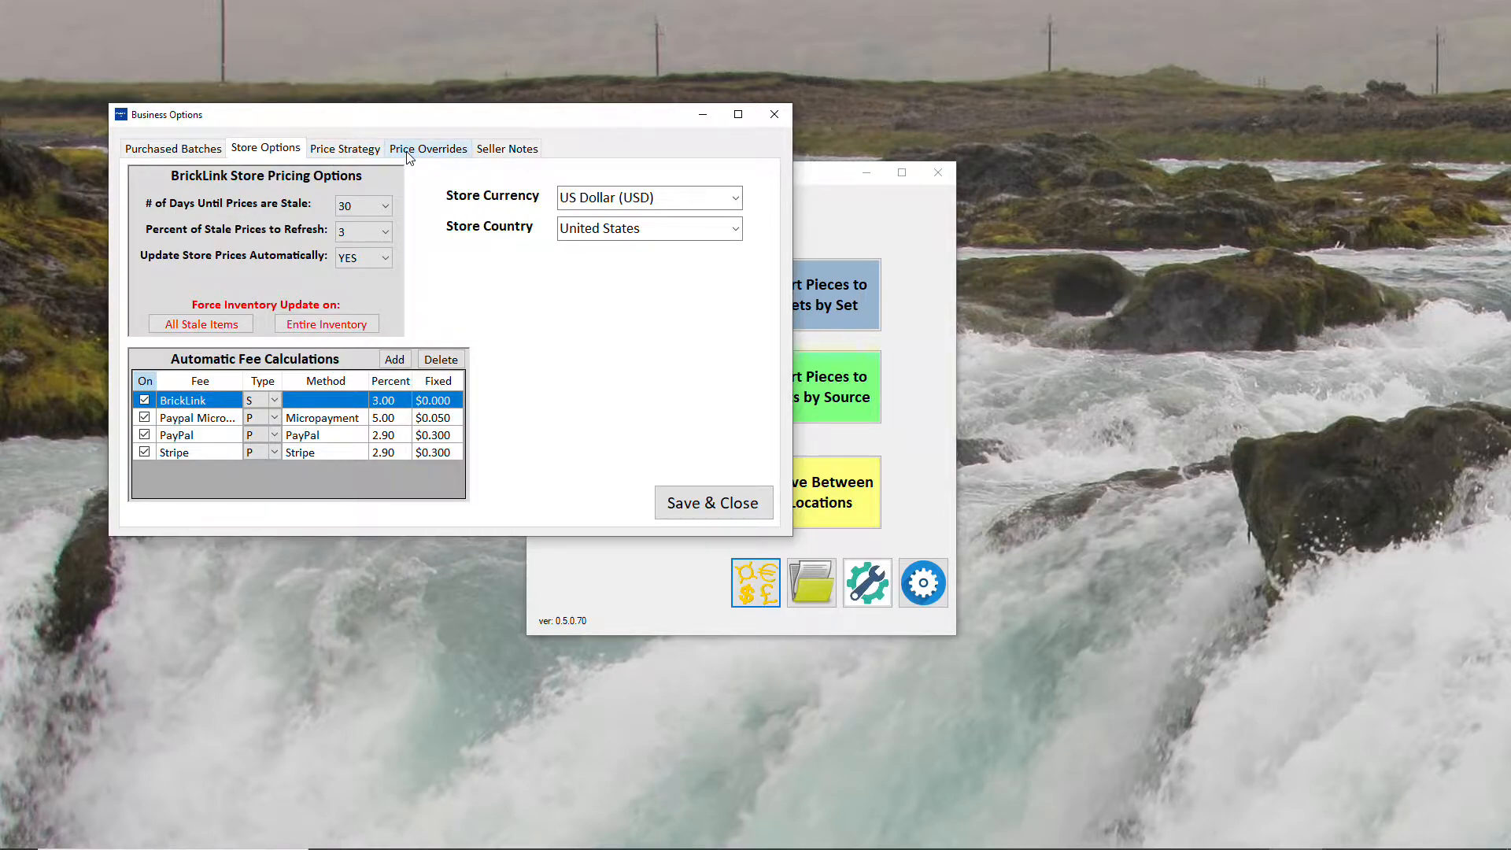
{"action": "left_click", "coordinate": [327, 157]}
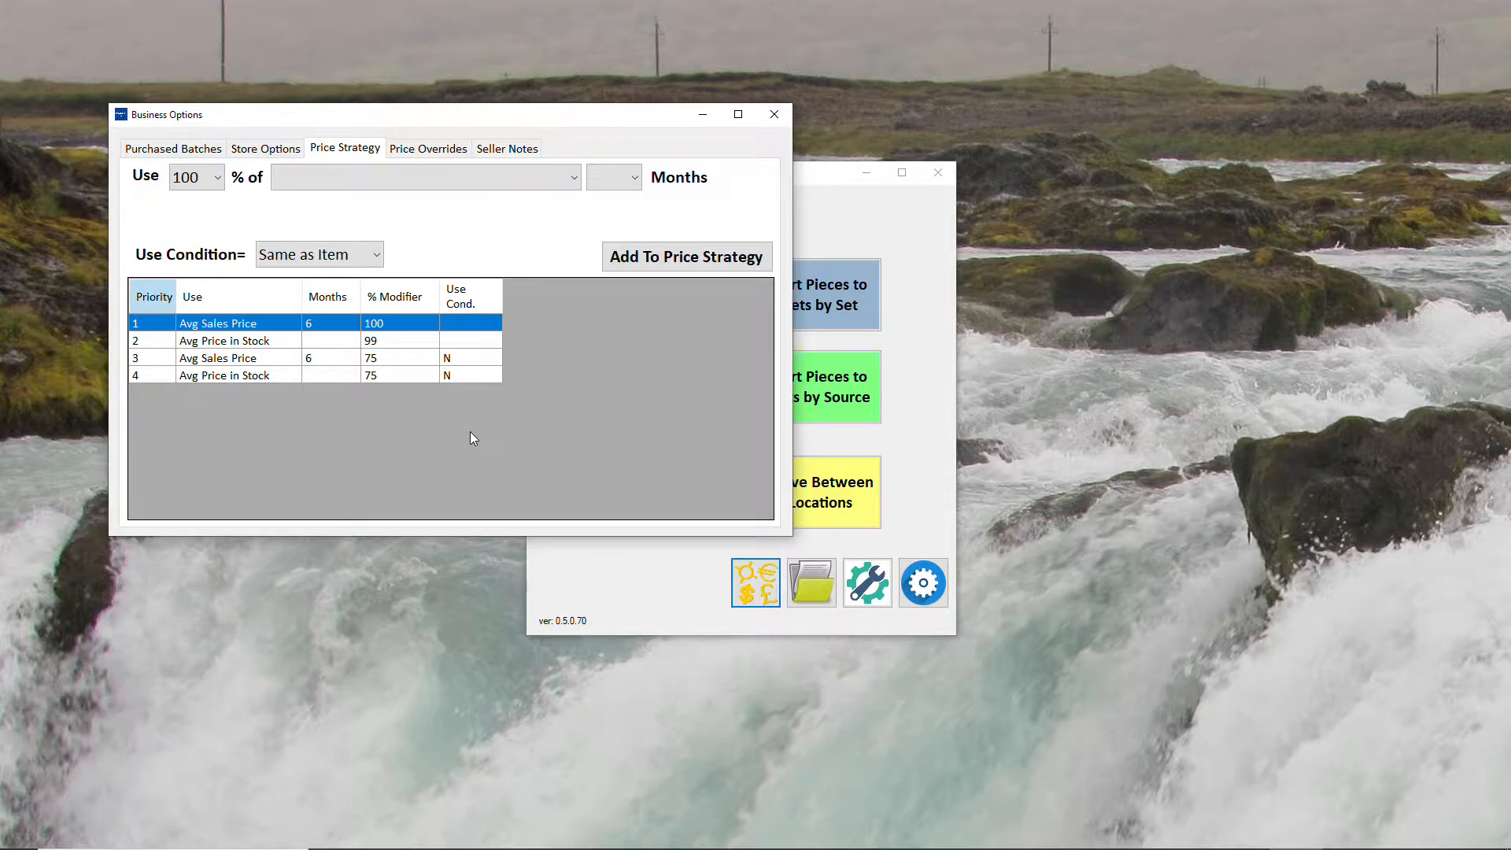
{"action": "left_click", "coordinate": [264, 341]}
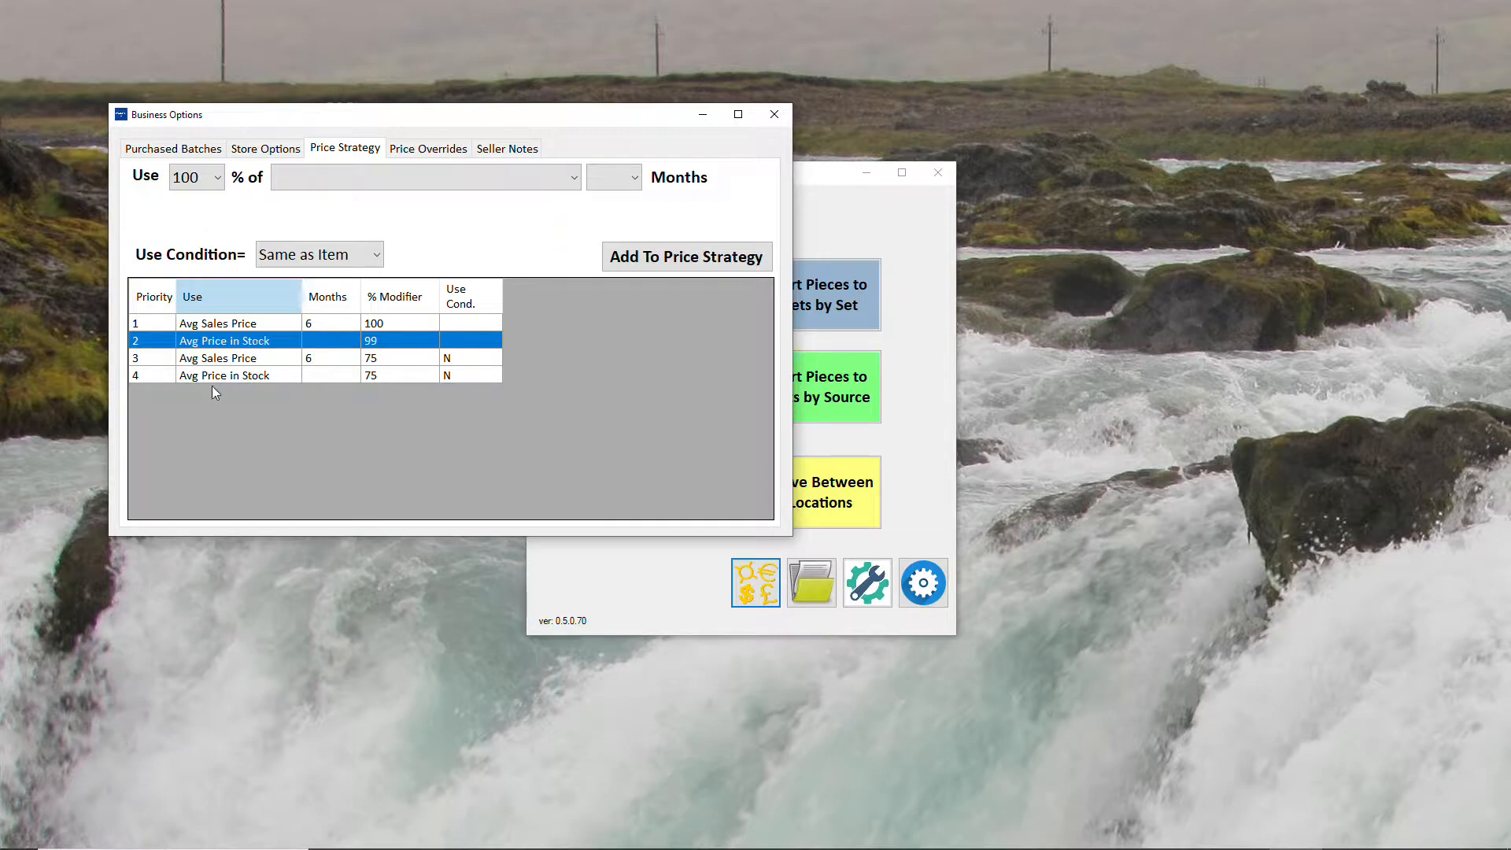
{"action": "left_click", "coordinate": [223, 361]}
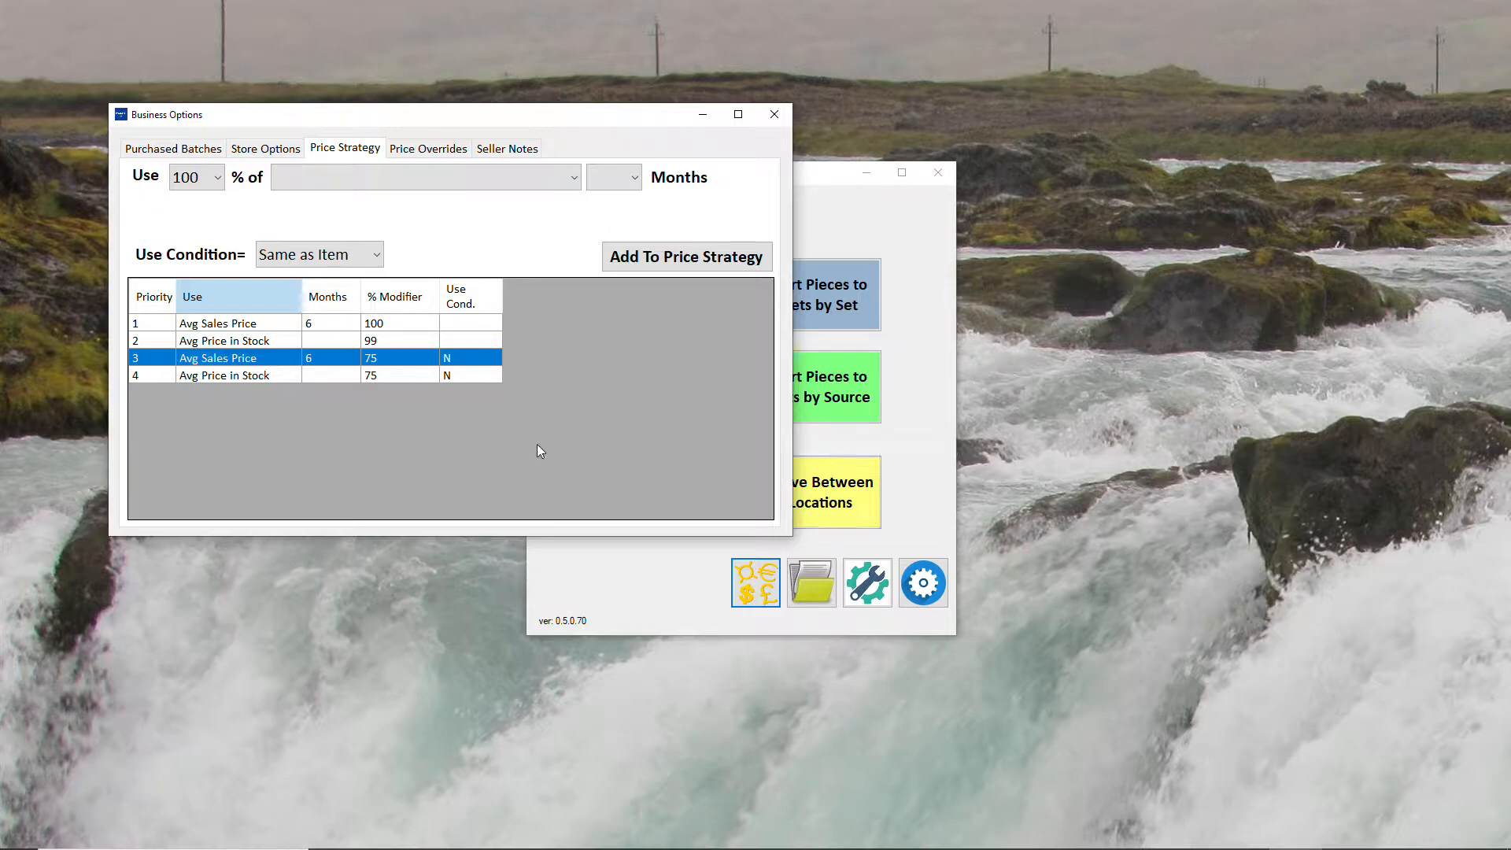
{"action": "left_click", "coordinate": [354, 377]}
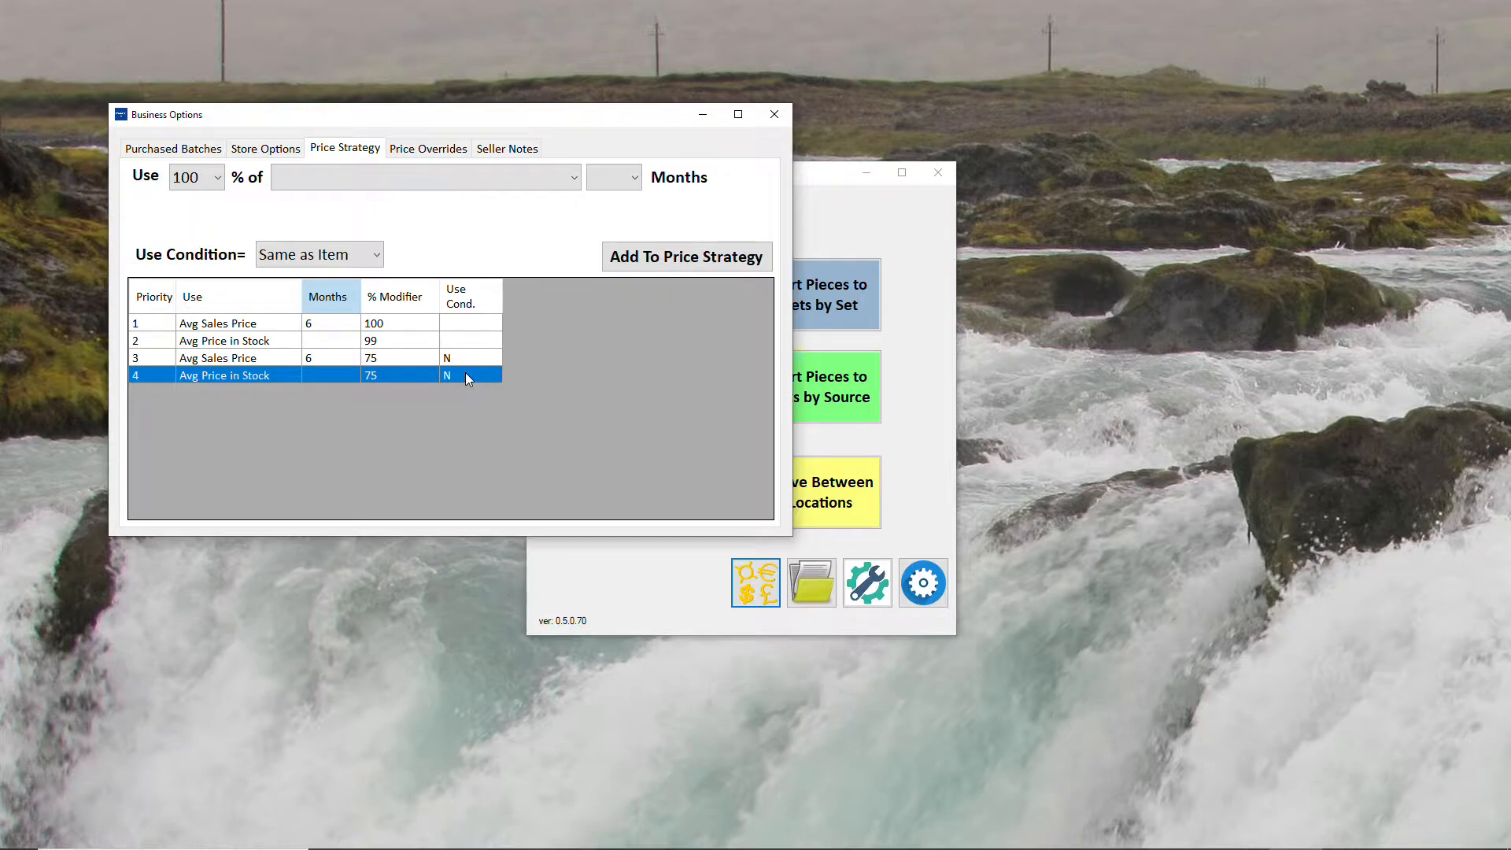
{"action": "left_click", "coordinate": [398, 325]}
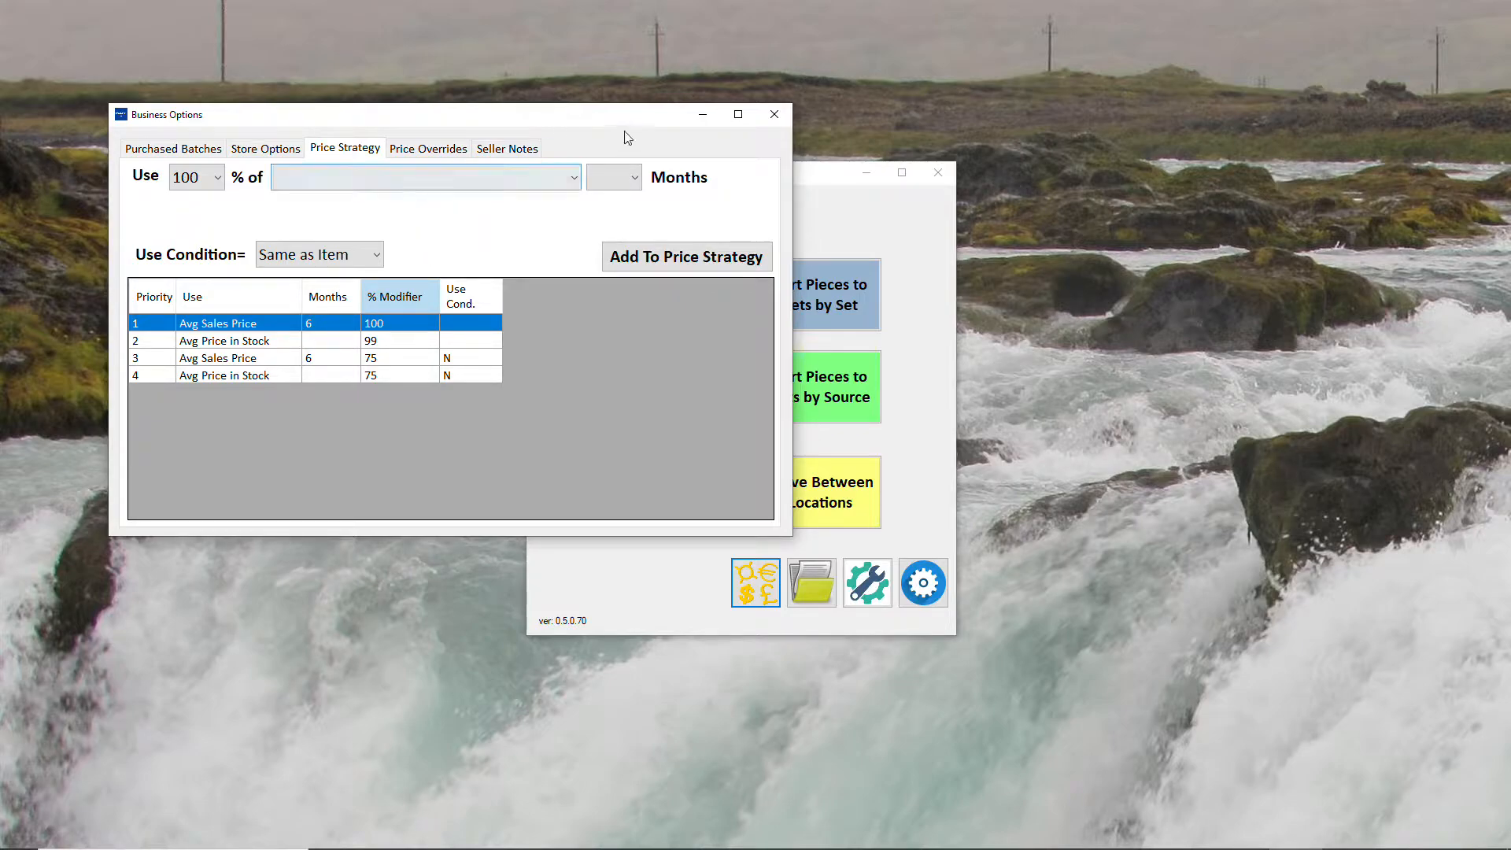
- Review the available price bases and month ranges for a new price strategy line, leaving both unset
{"action": "left_click", "coordinate": [631, 183]}
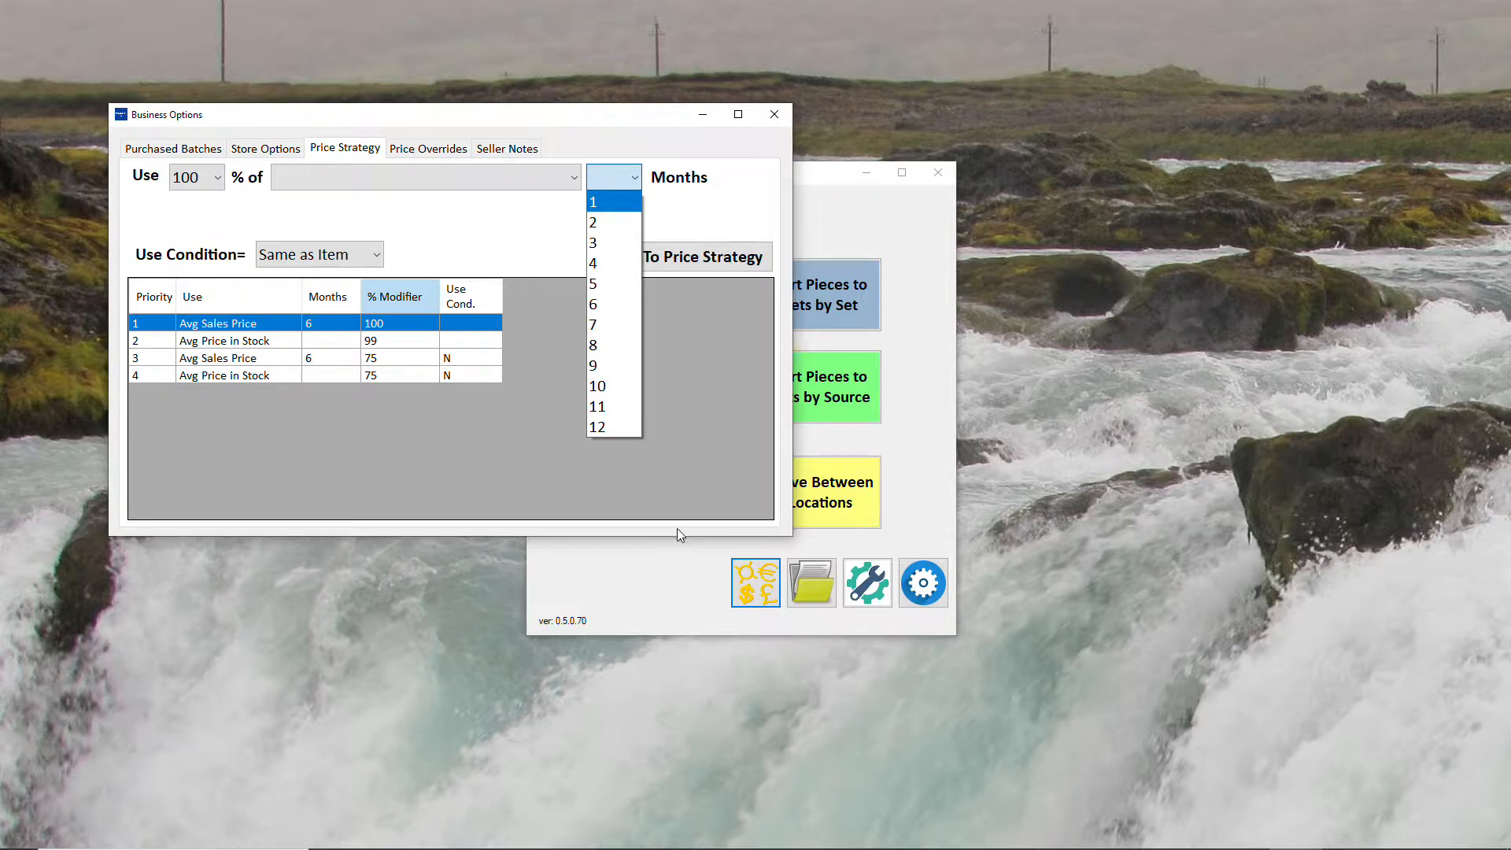
{"action": "left_click", "coordinate": [560, 182]}
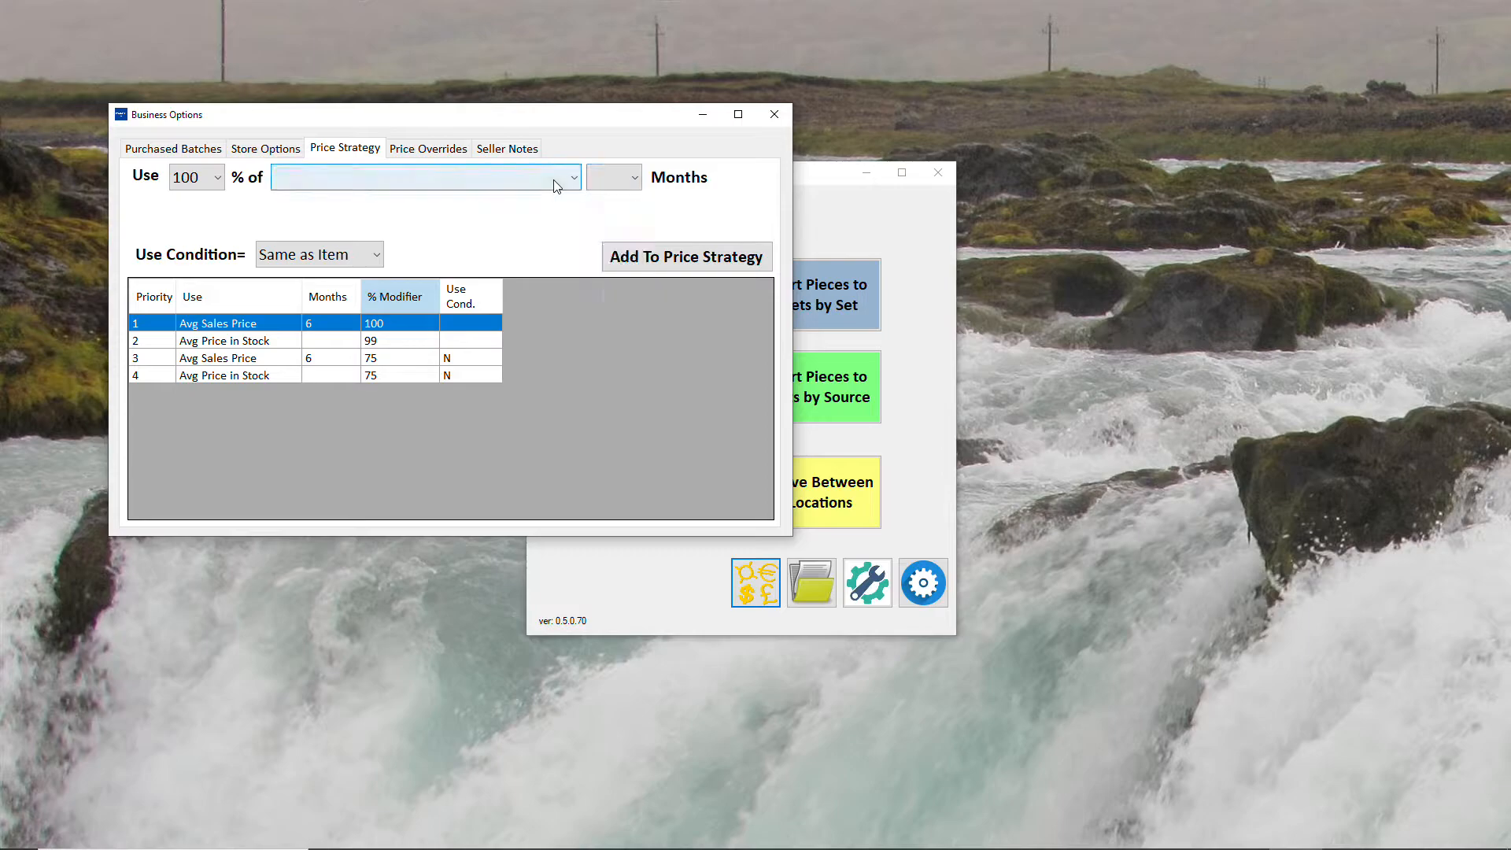
{"action": "left_click", "coordinate": [570, 179]}
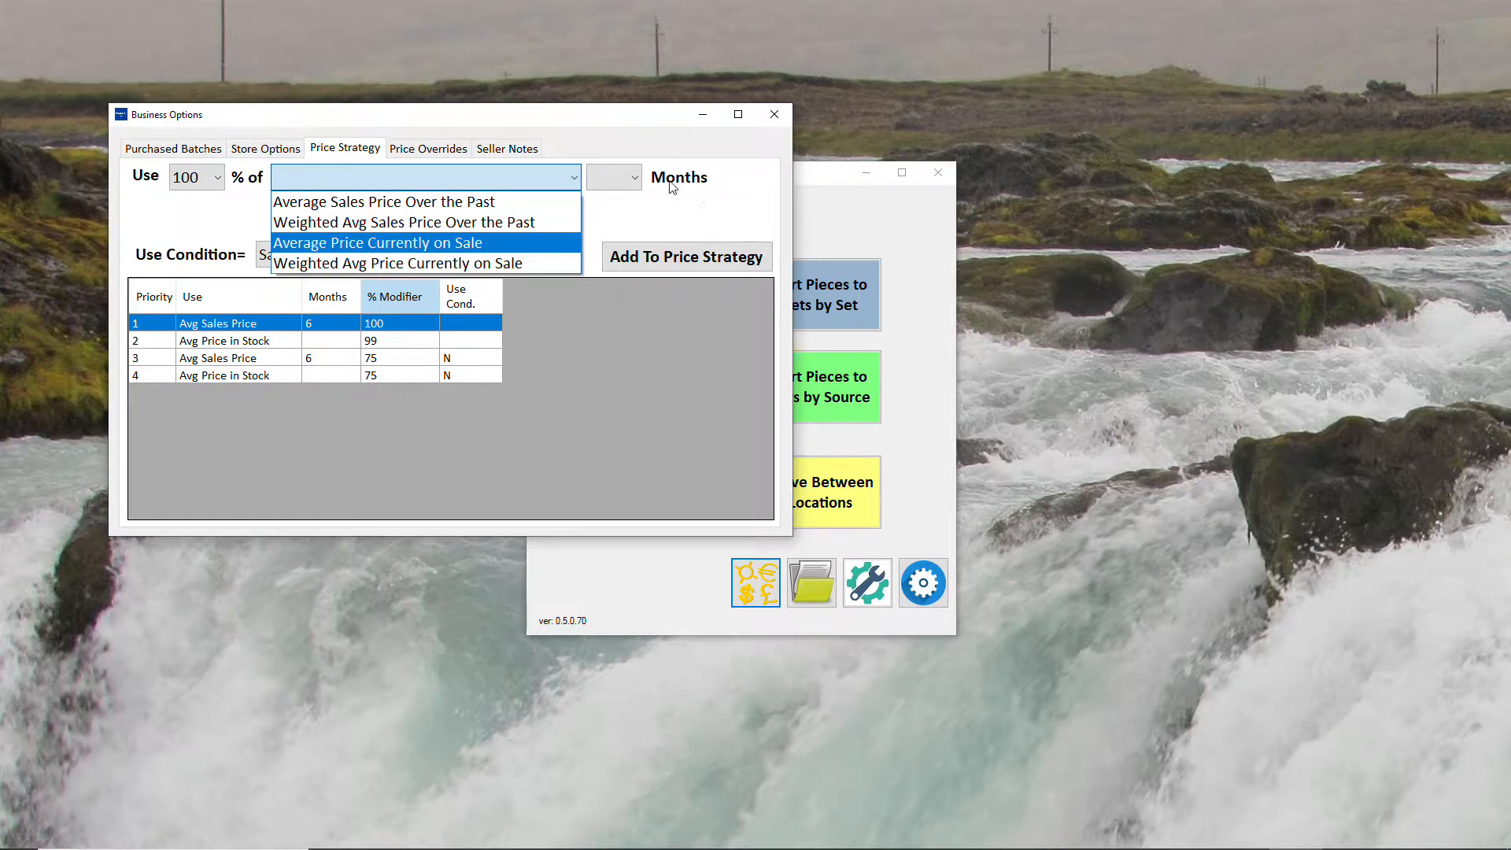
{"action": "left_click", "coordinate": [637, 187]}
{"action": "left_click", "coordinate": [636, 182]}
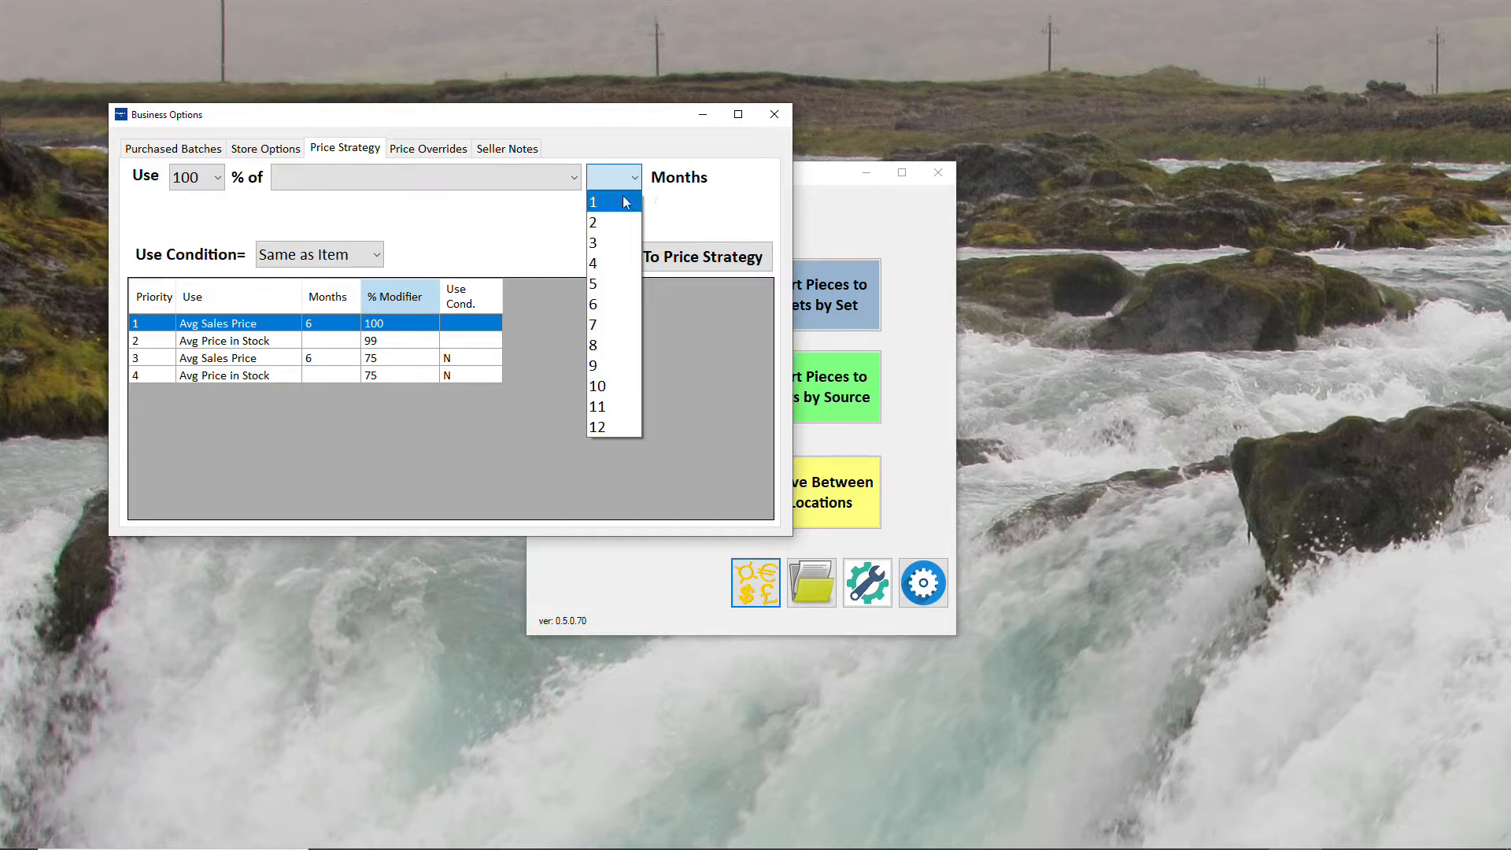
{"action": "left_click", "coordinate": [562, 260]}
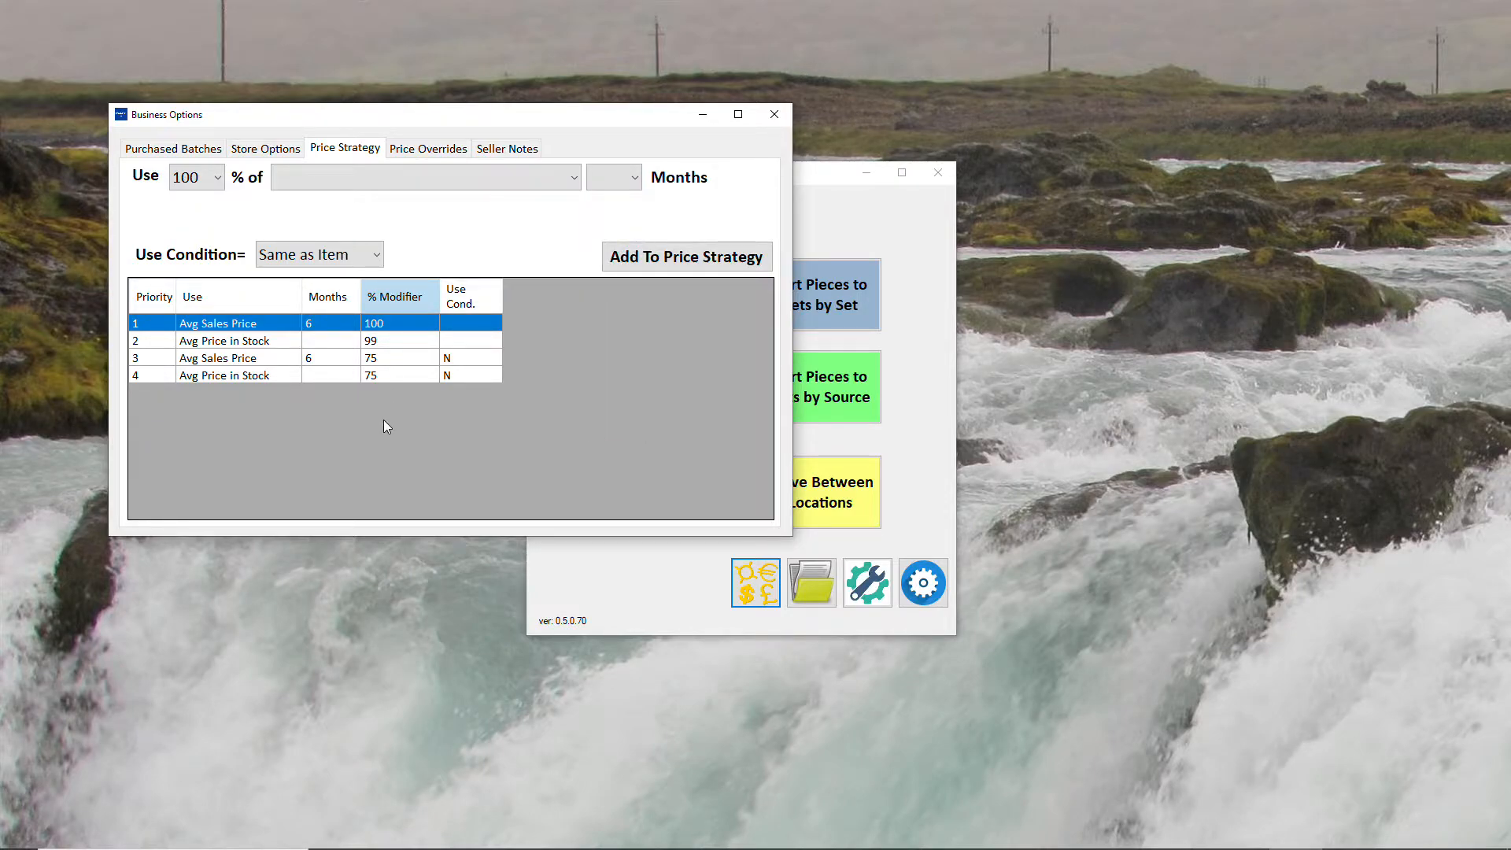
- Move the second price strategy line down one place and back, then close Business Options without pushing the change to store prices
{"action": "right_click", "coordinate": [244, 344]}
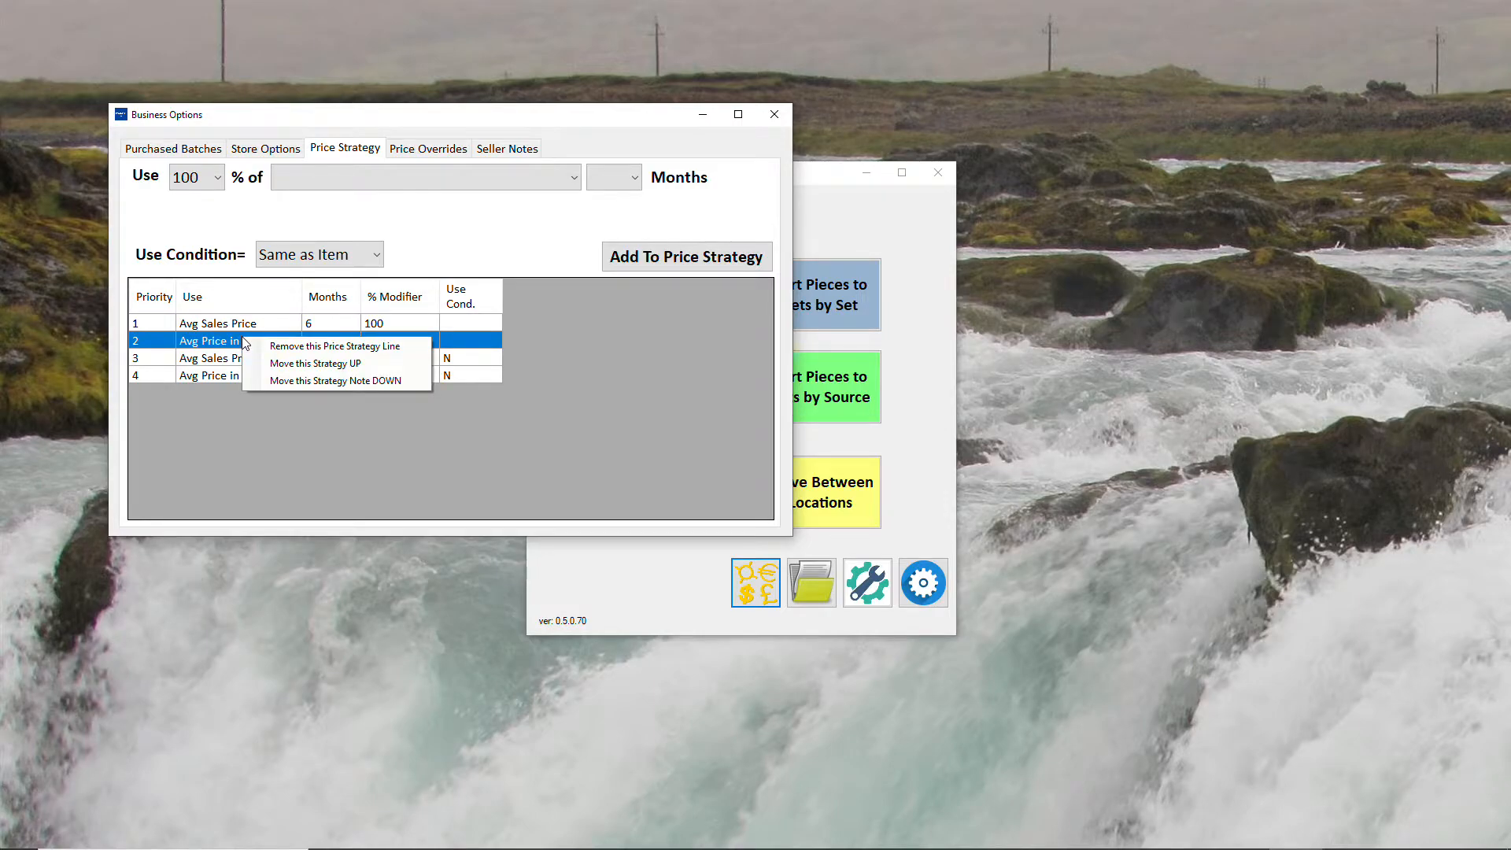
{"action": "left_click", "coordinate": [365, 381]}
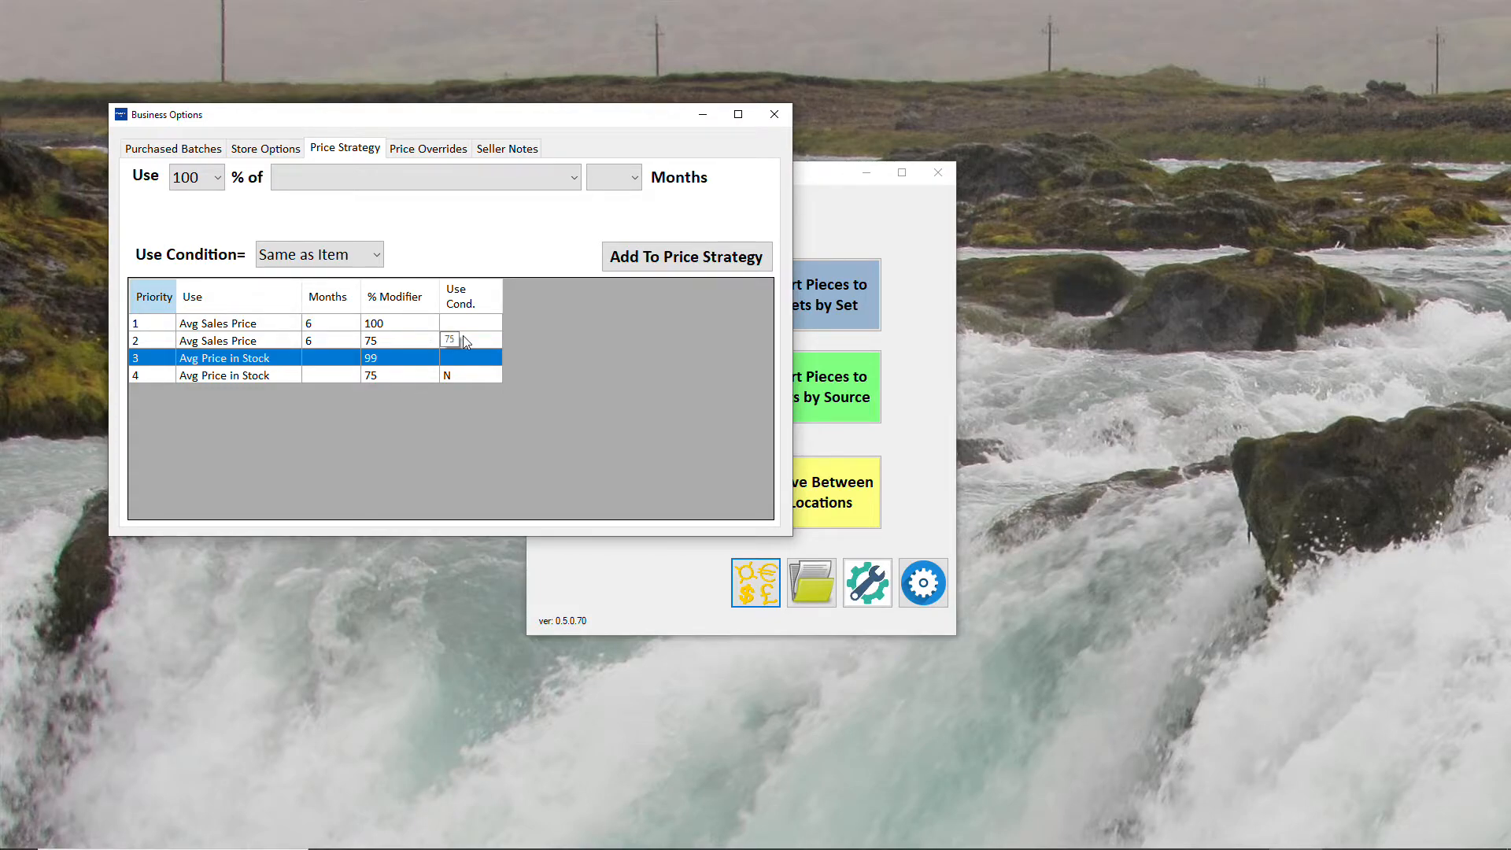
{"action": "right_click", "coordinate": [347, 339]}
{"action": "left_click", "coordinate": [389, 382]}
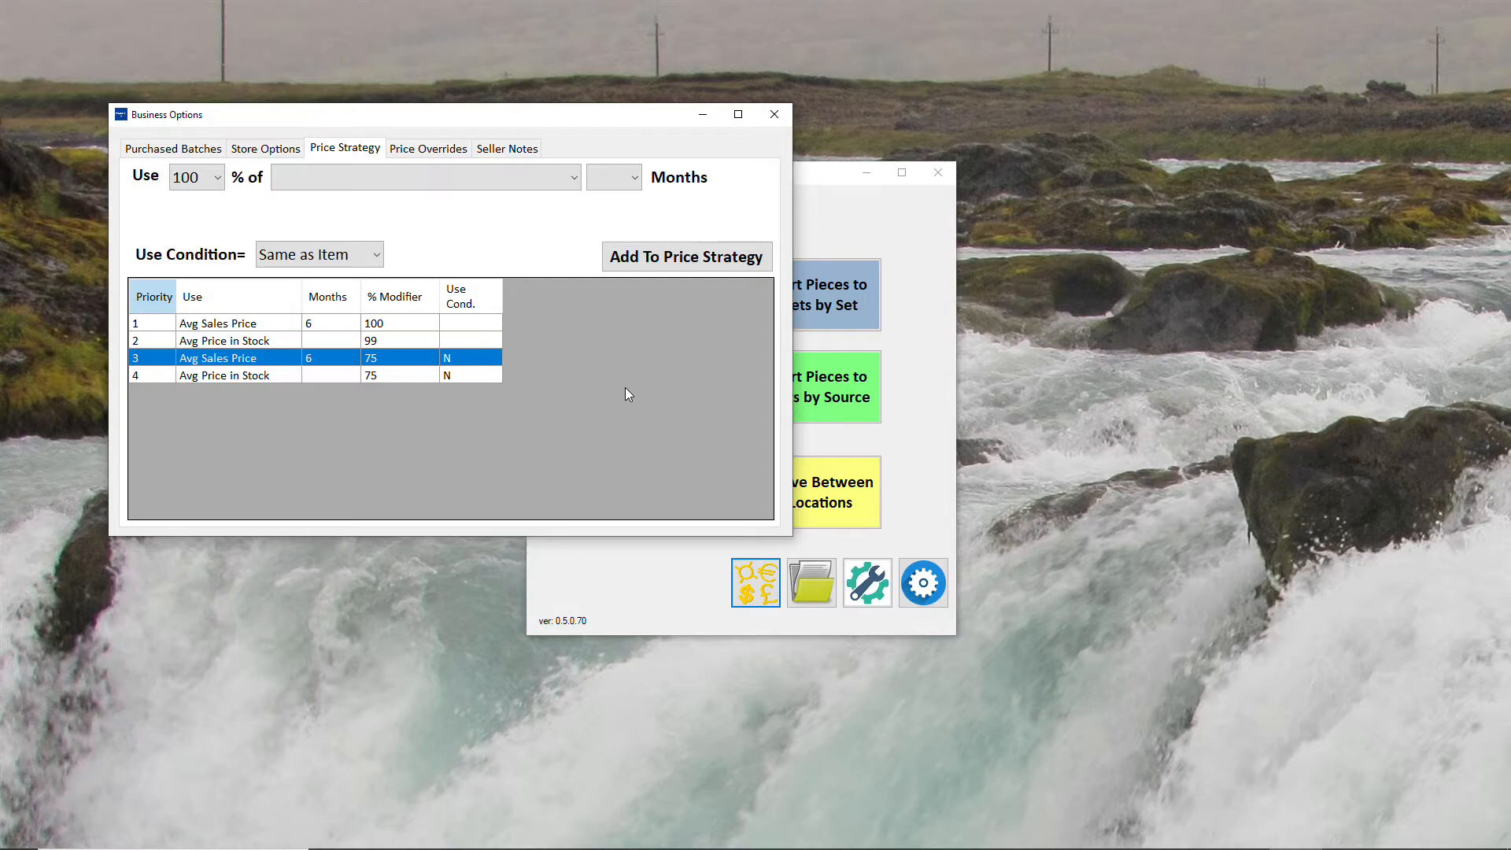
{"action": "left_click", "coordinate": [775, 119]}
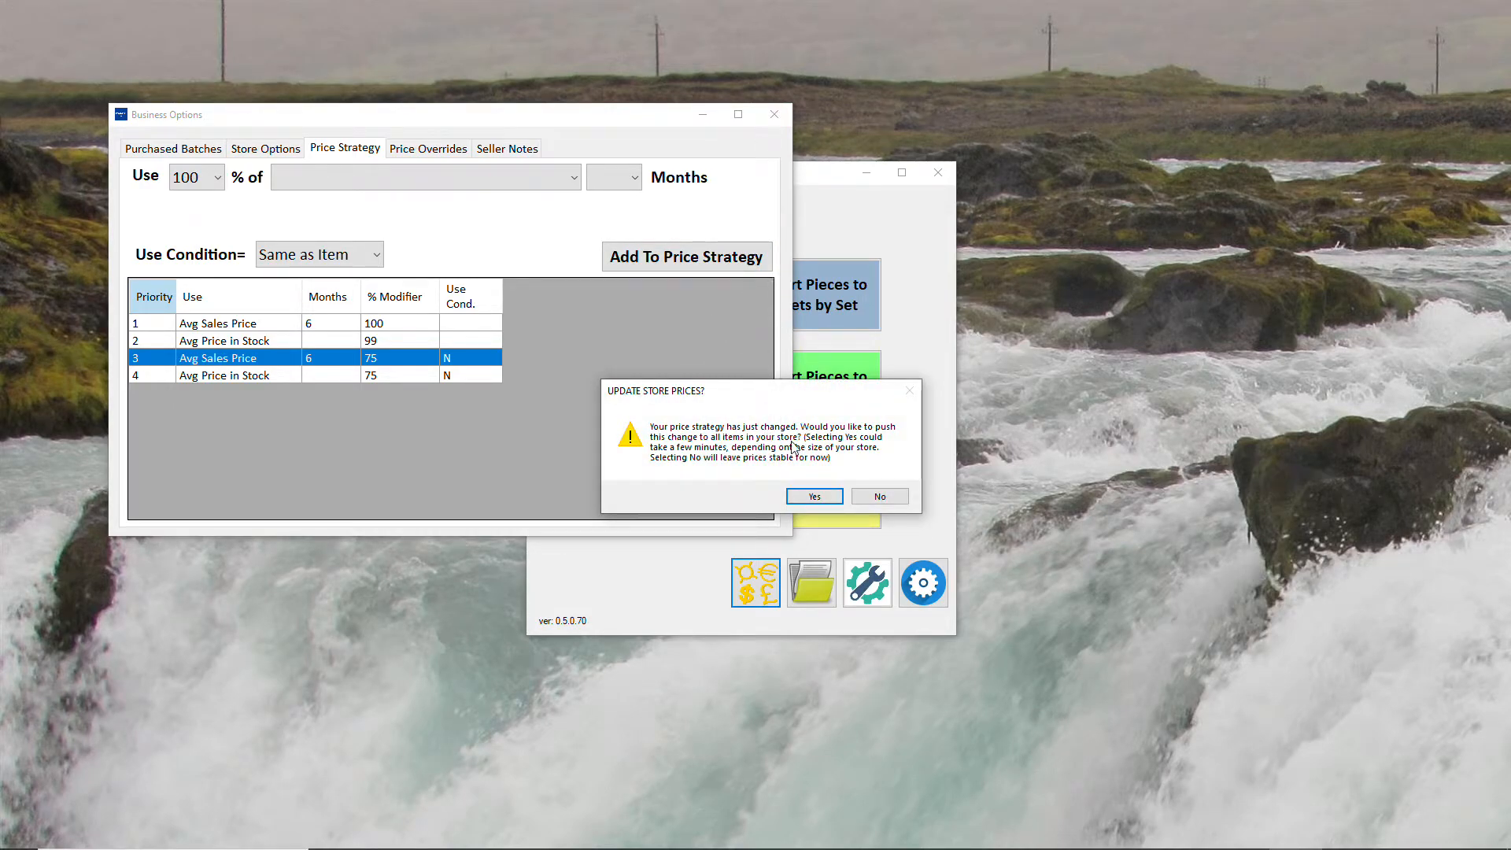
{"action": "left_click", "coordinate": [878, 497]}
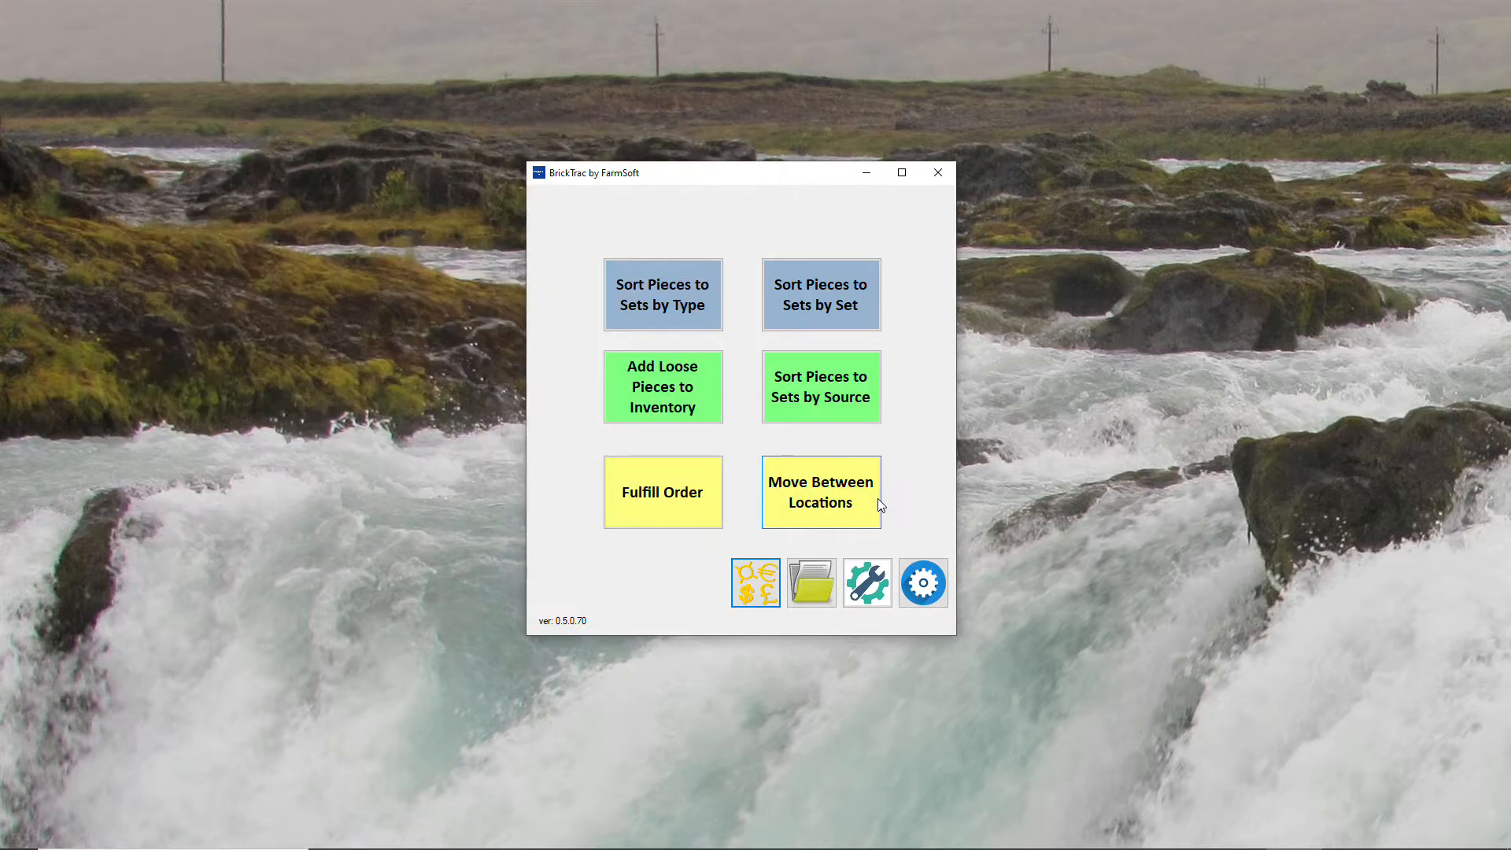
- Reopen the business options and review the store pricing choices for stale days, percent of stale prices to refresh and automatic updates
{"action": "left_click", "coordinate": [760, 583]}
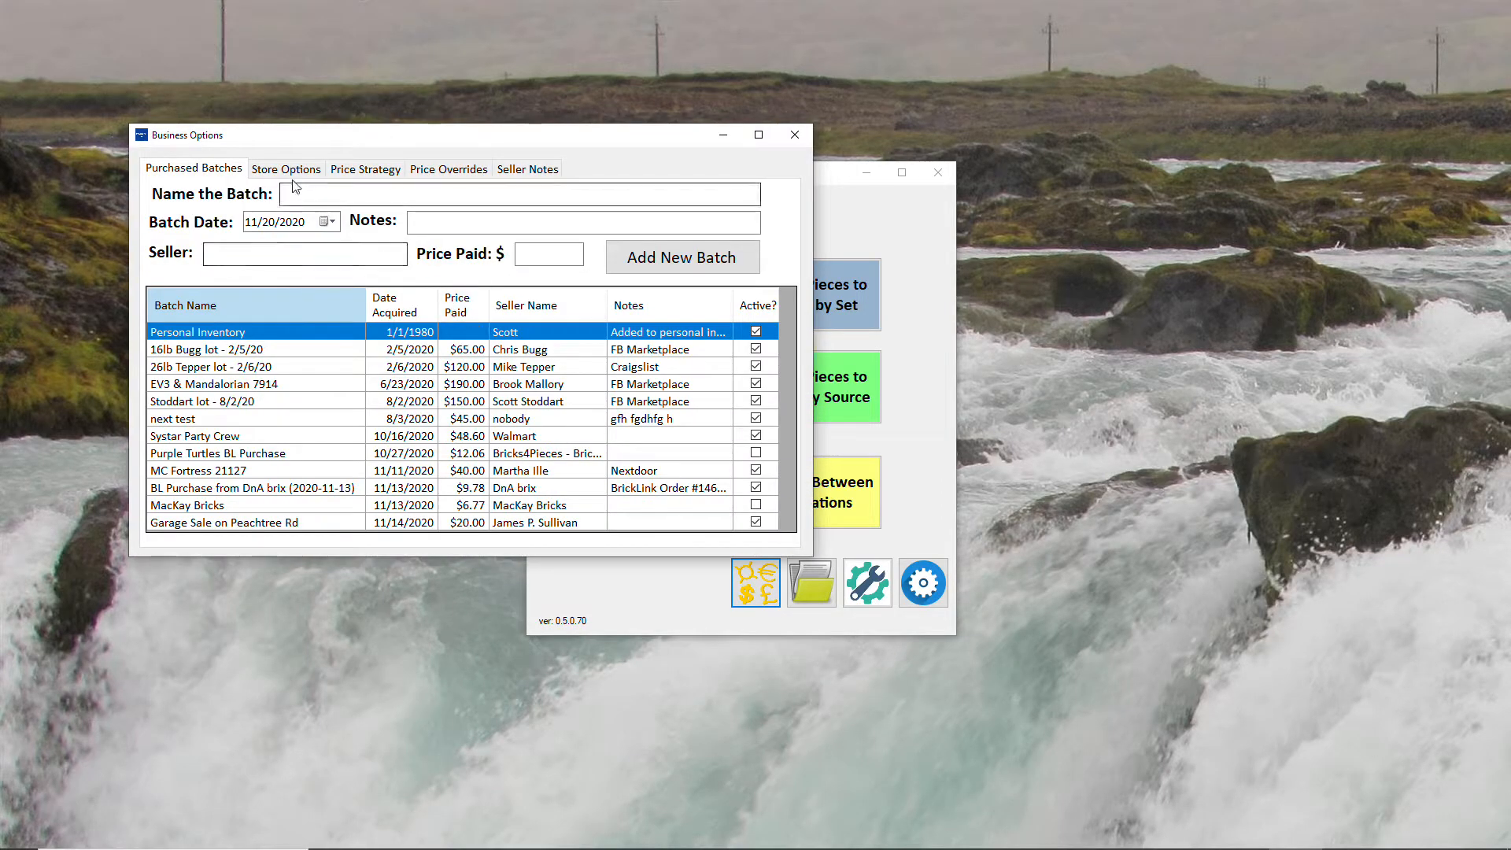
{"action": "left_click", "coordinate": [288, 170]}
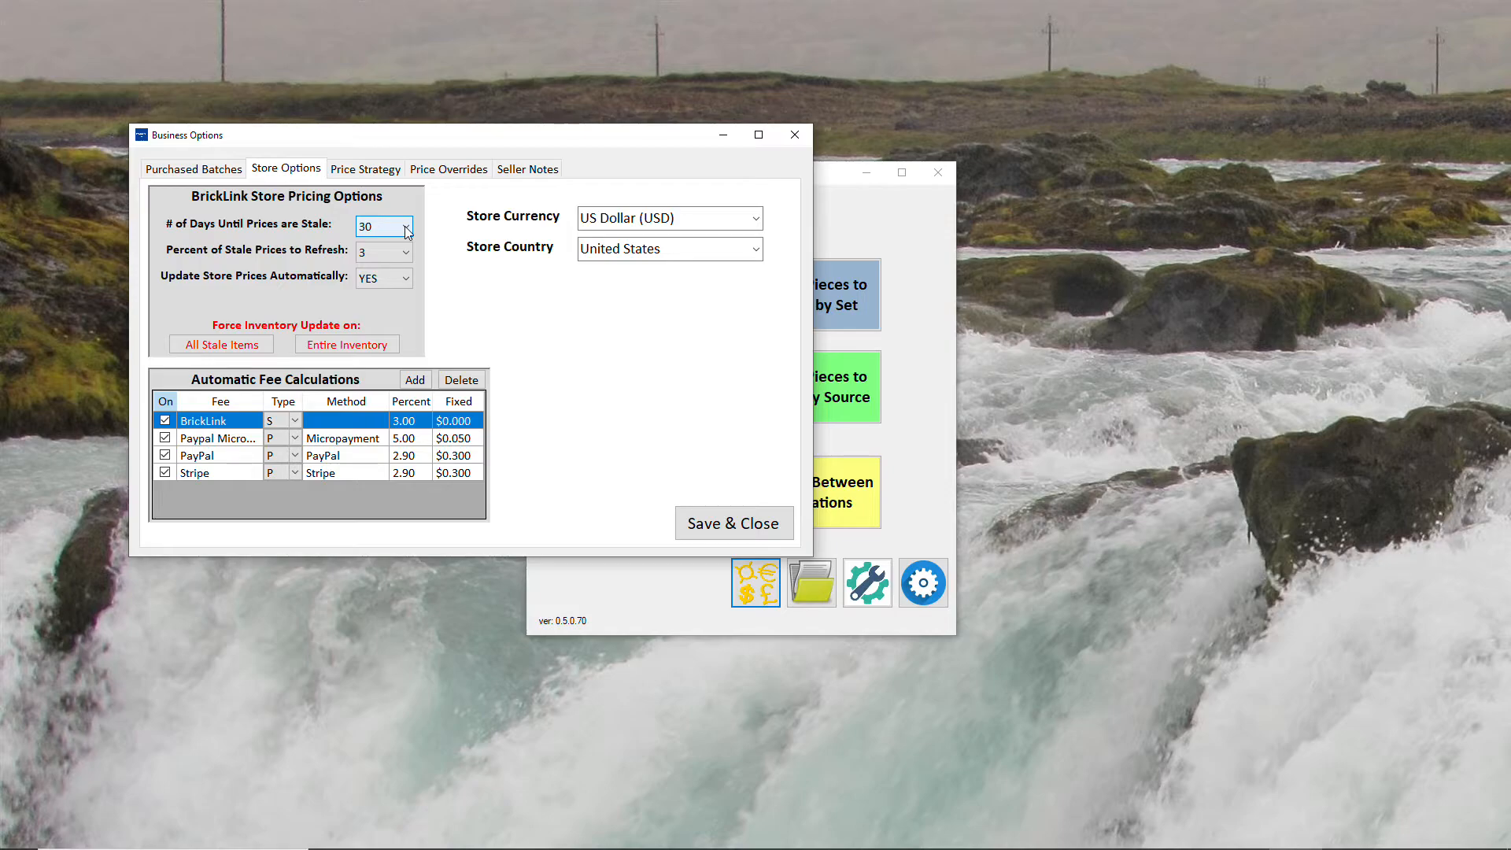
{"action": "left_click", "coordinate": [406, 227]}
{"action": "left_click_drag", "start_coordinate": [408, 247], "coordinate": [400, 673]}
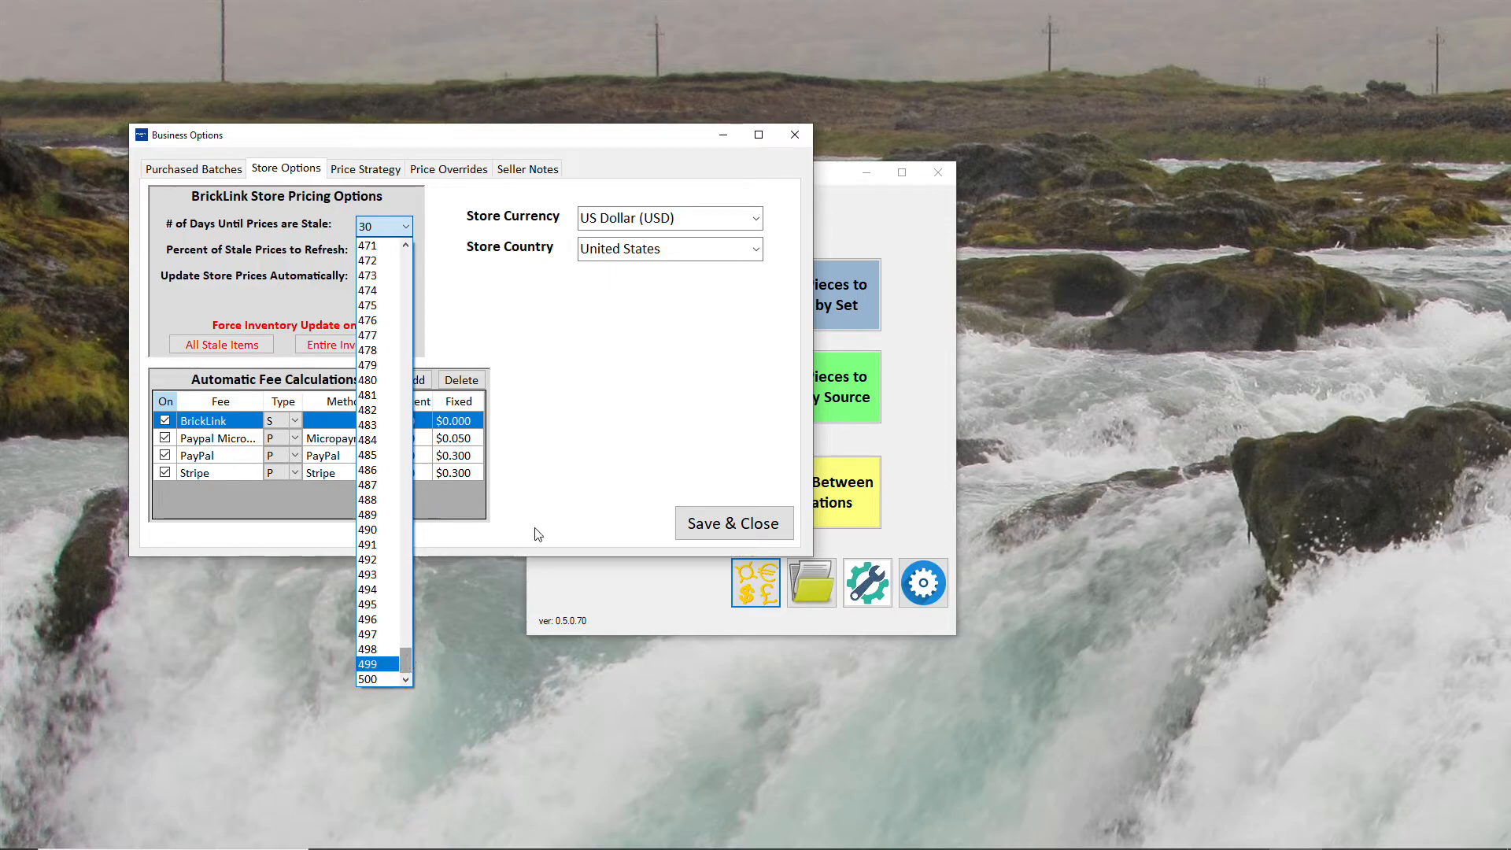
{"action": "left_click", "coordinate": [563, 406]}
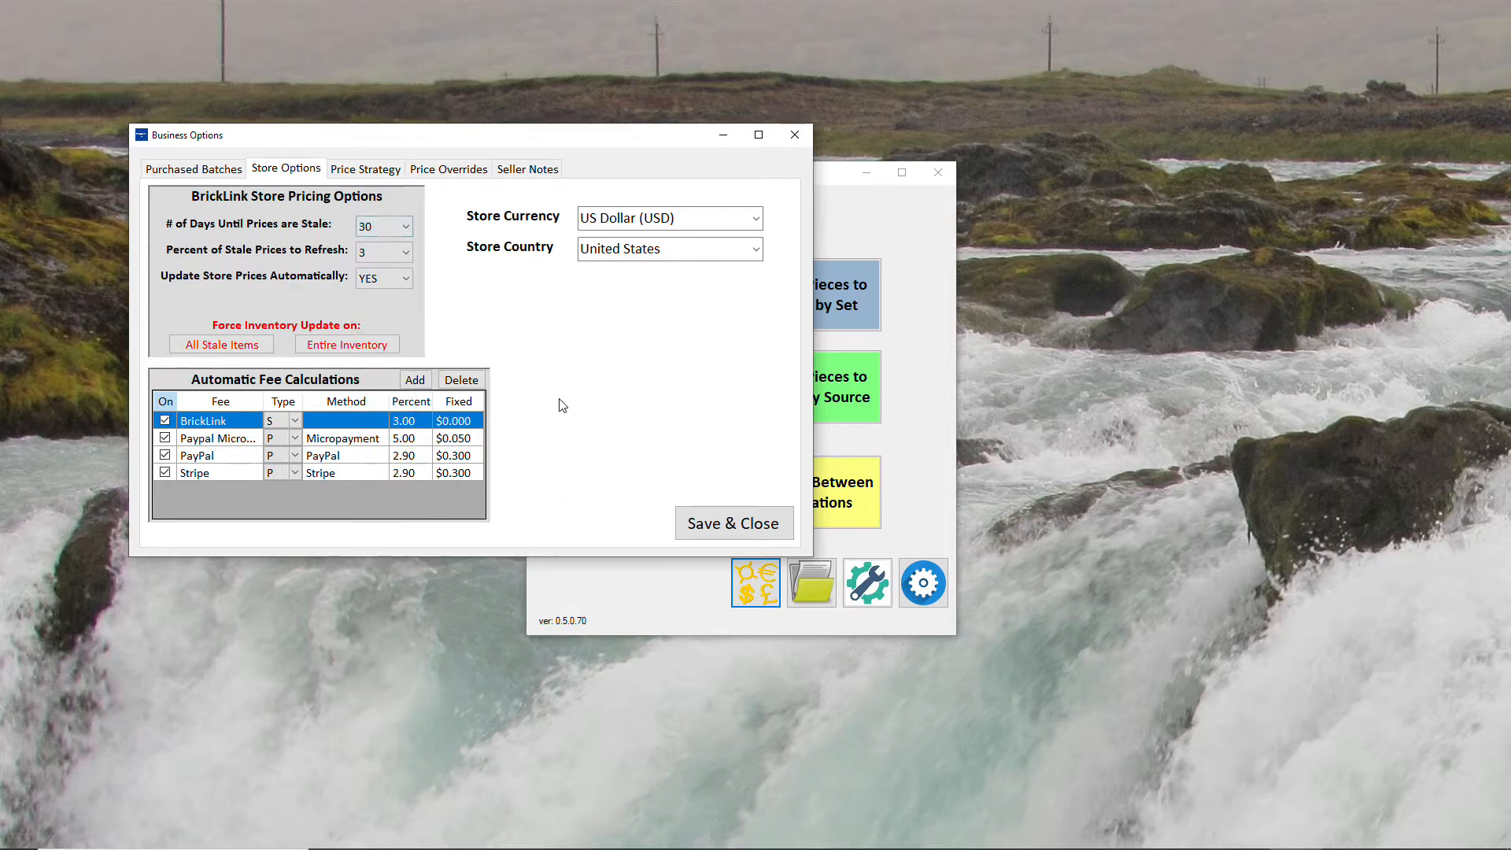
{"action": "left_click", "coordinate": [404, 253]}
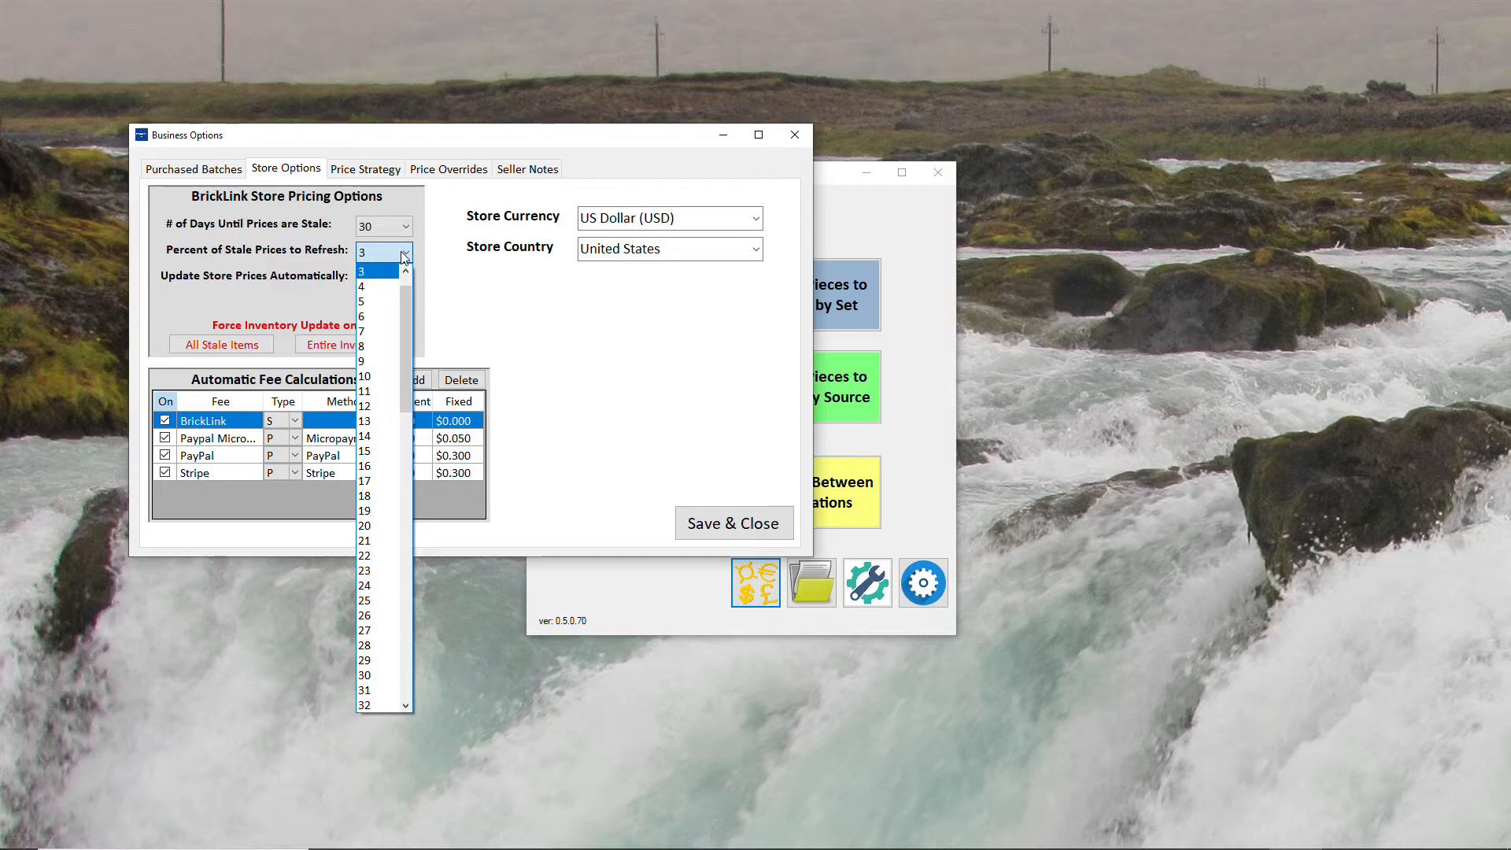
{"action": "left_click", "coordinate": [479, 289]}
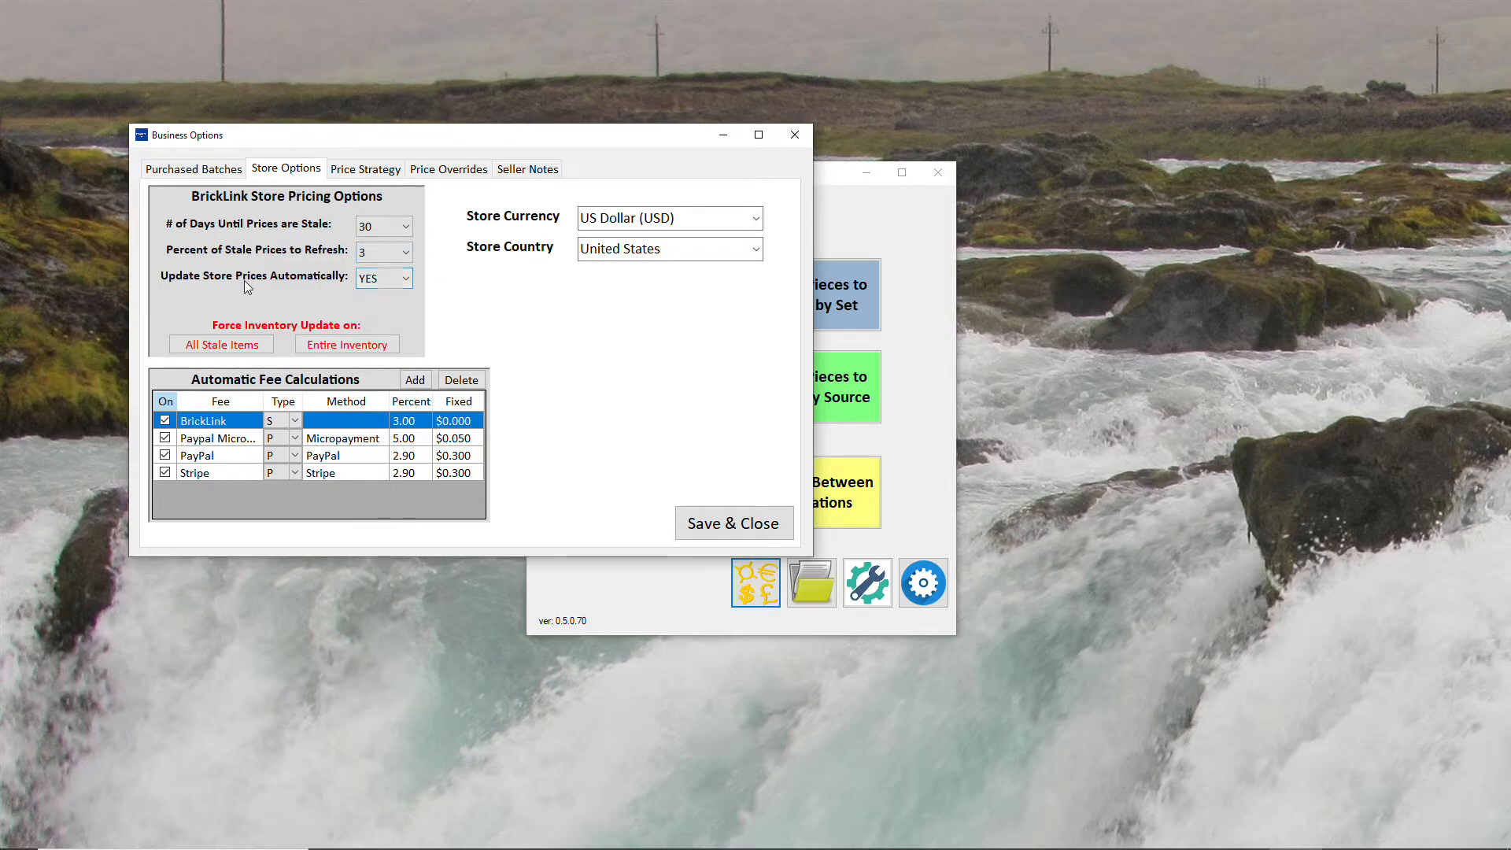
{"action": "left_click", "coordinate": [406, 280]}
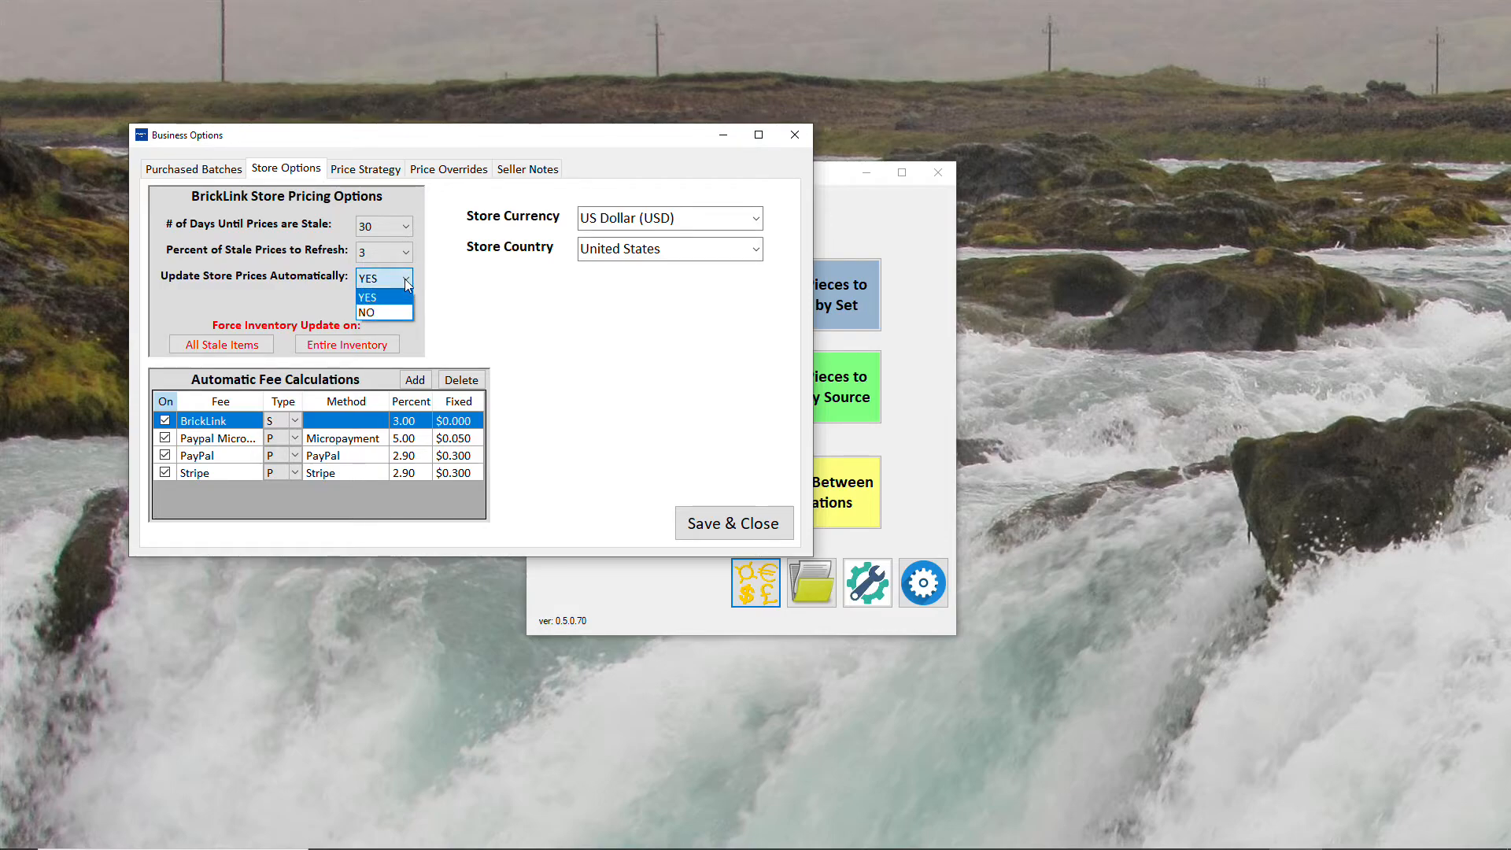
{"action": "left_click", "coordinate": [484, 302]}
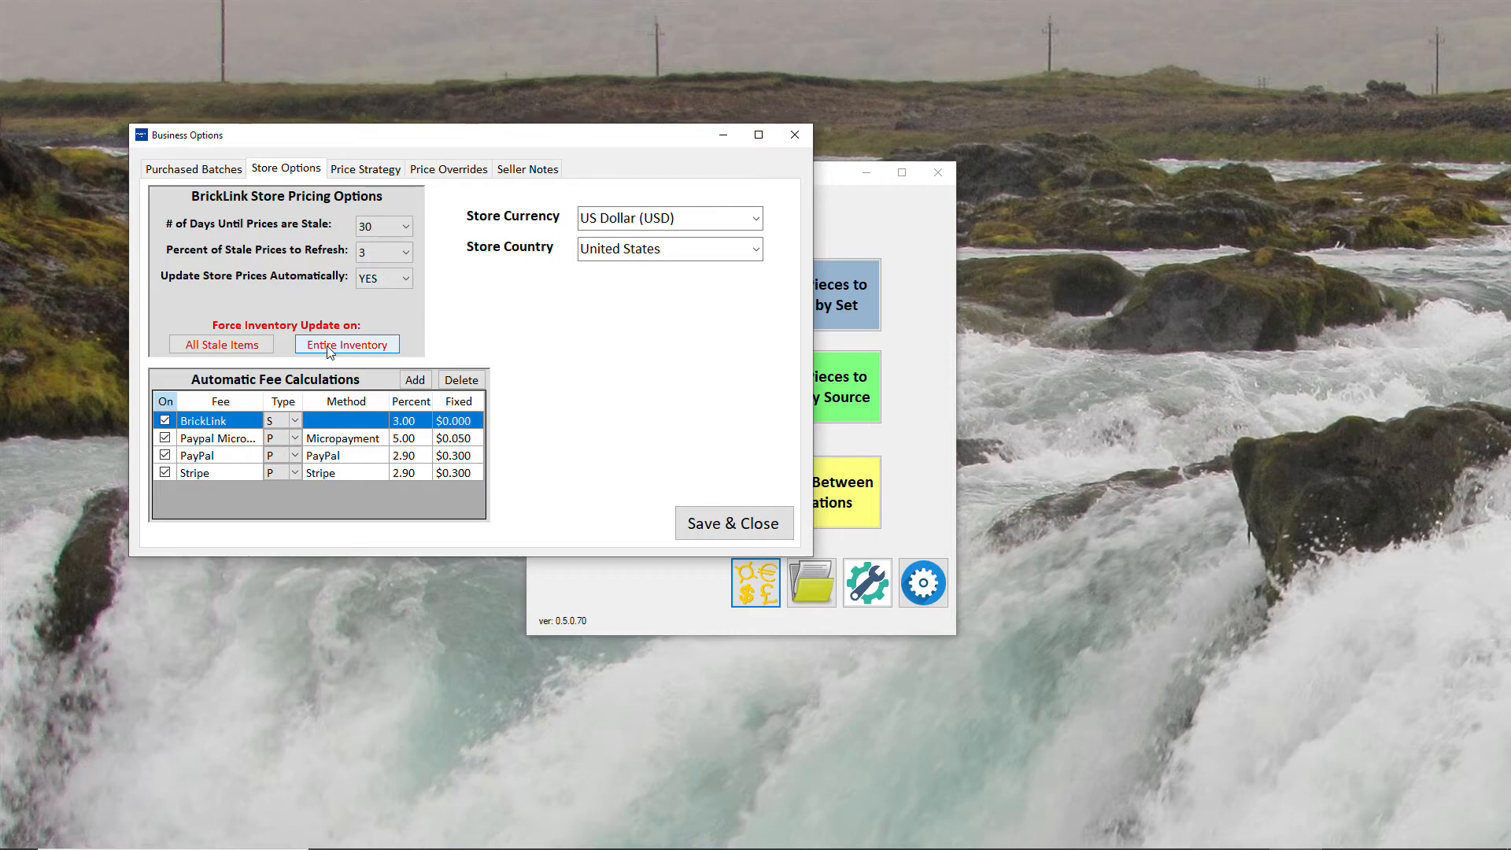
- Add a $100 price override for item 10063 - Arm Goblin King, Right, in Tan with USED condition
{"action": "left_click", "coordinate": [428, 170]}
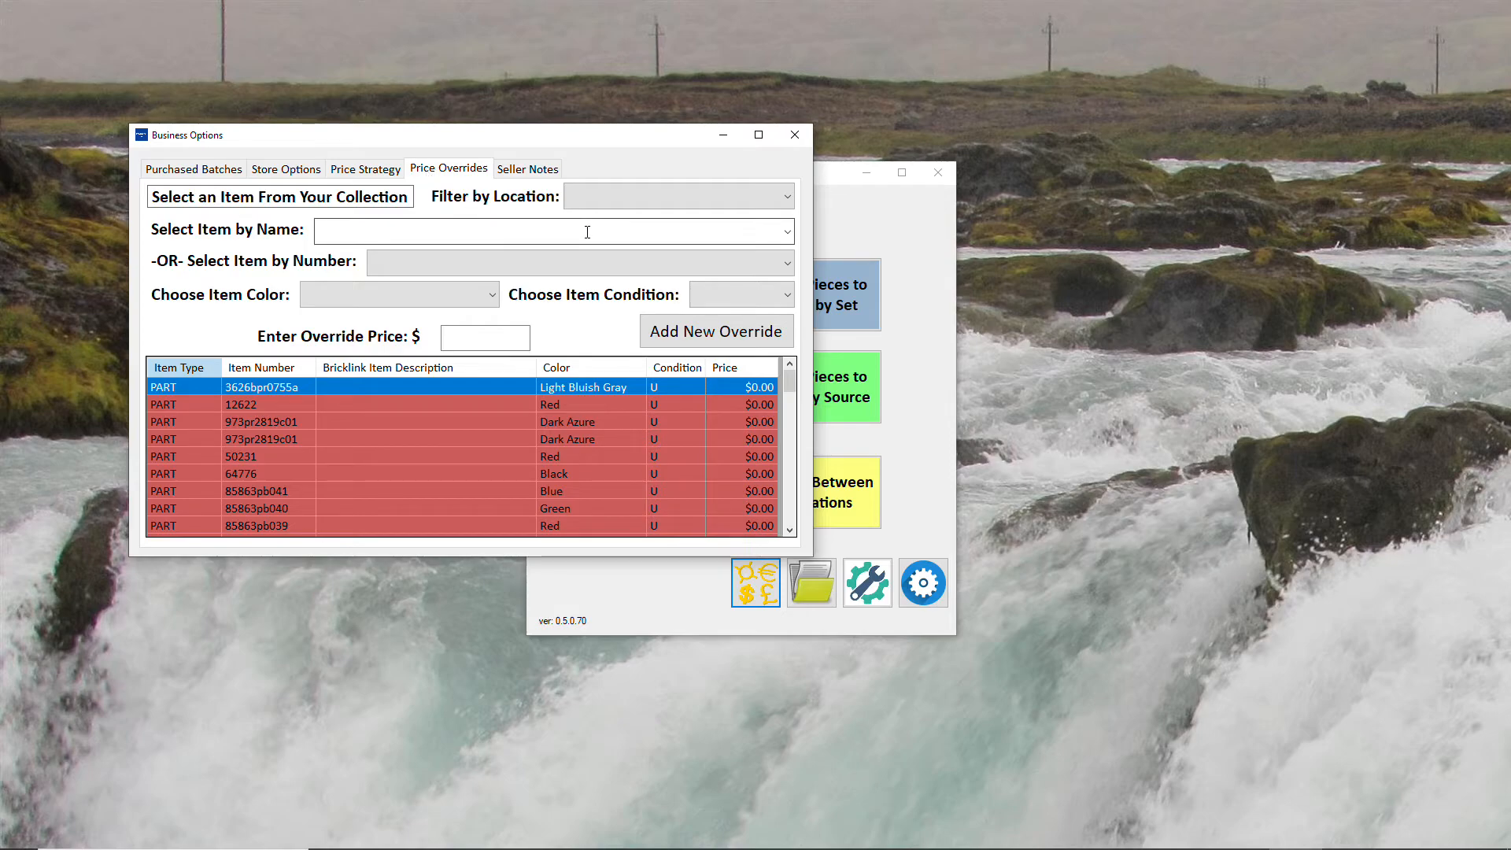
{"action": "left_click", "coordinate": [783, 268]}
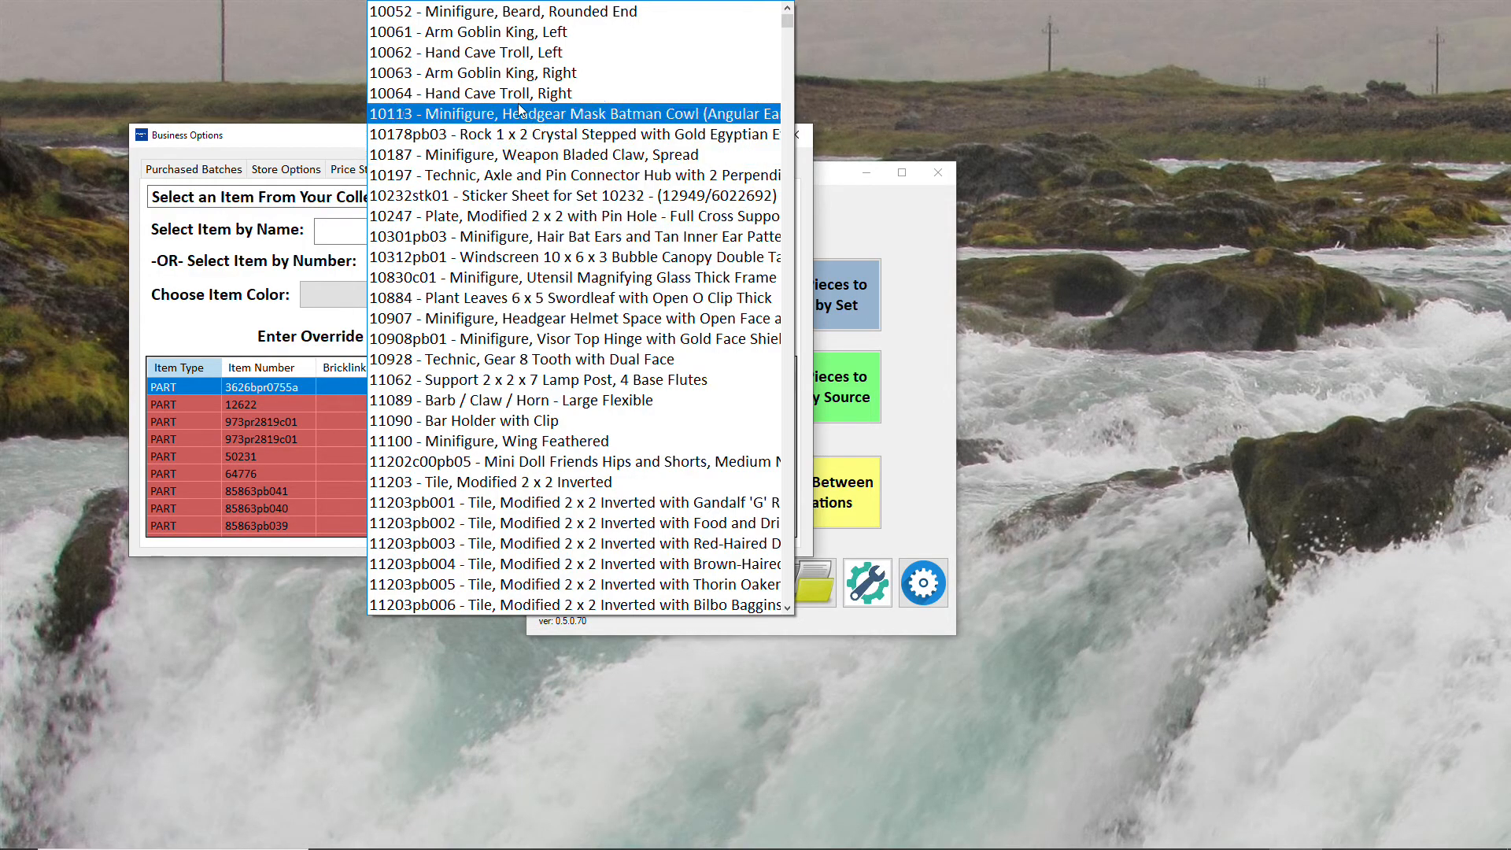
{"action": "left_click", "coordinate": [523, 76]}
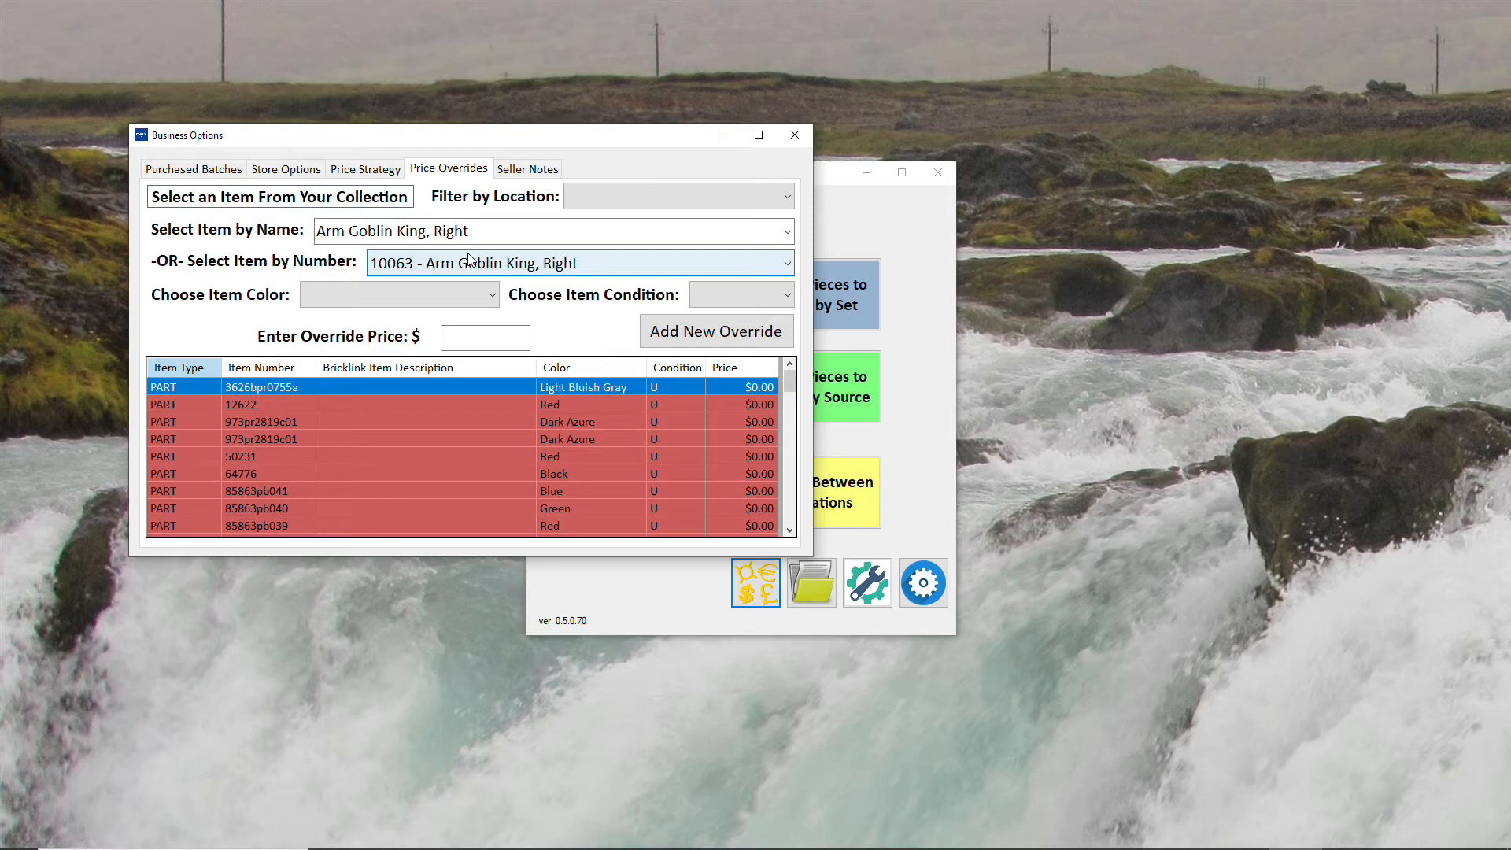
{"action": "left_click", "coordinate": [465, 297]}
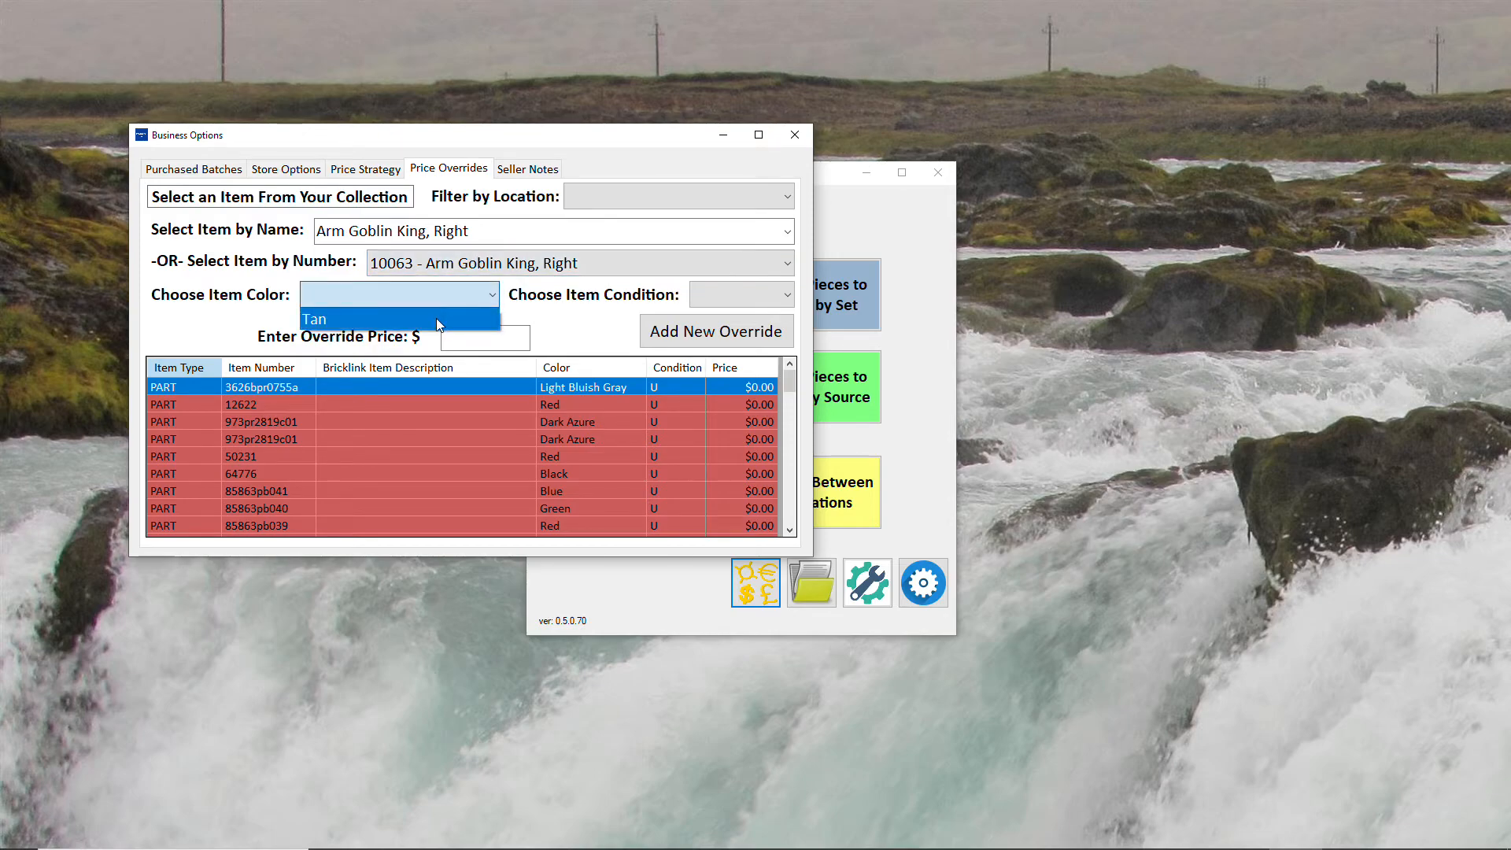
{"action": "left_click", "coordinate": [435, 318]}
{"action": "left_click", "coordinate": [739, 295]}
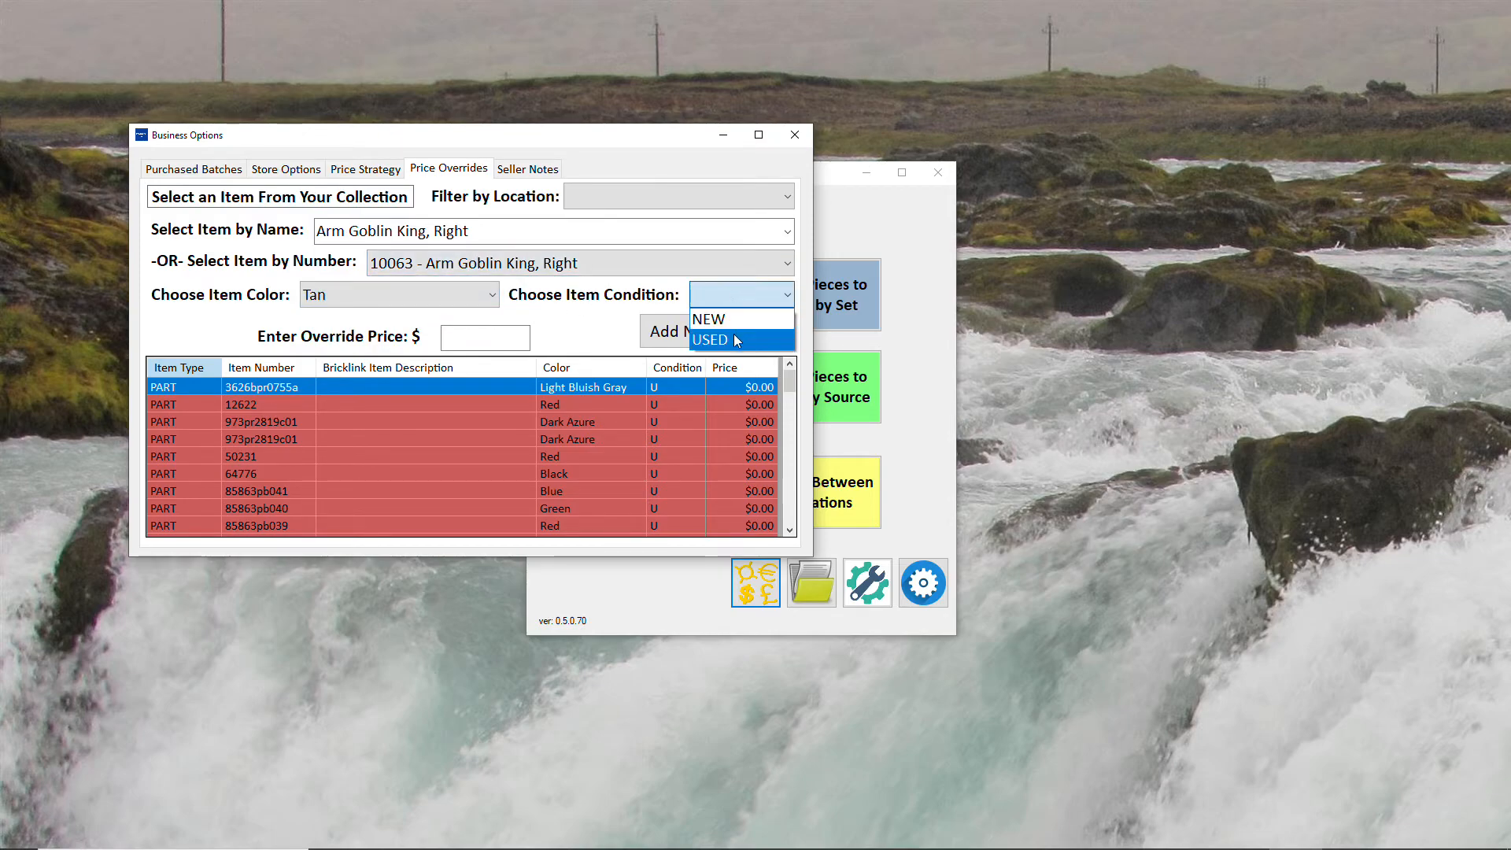
{"action": "left_click", "coordinate": [736, 340]}
{"action": "left_click", "coordinate": [485, 338]}
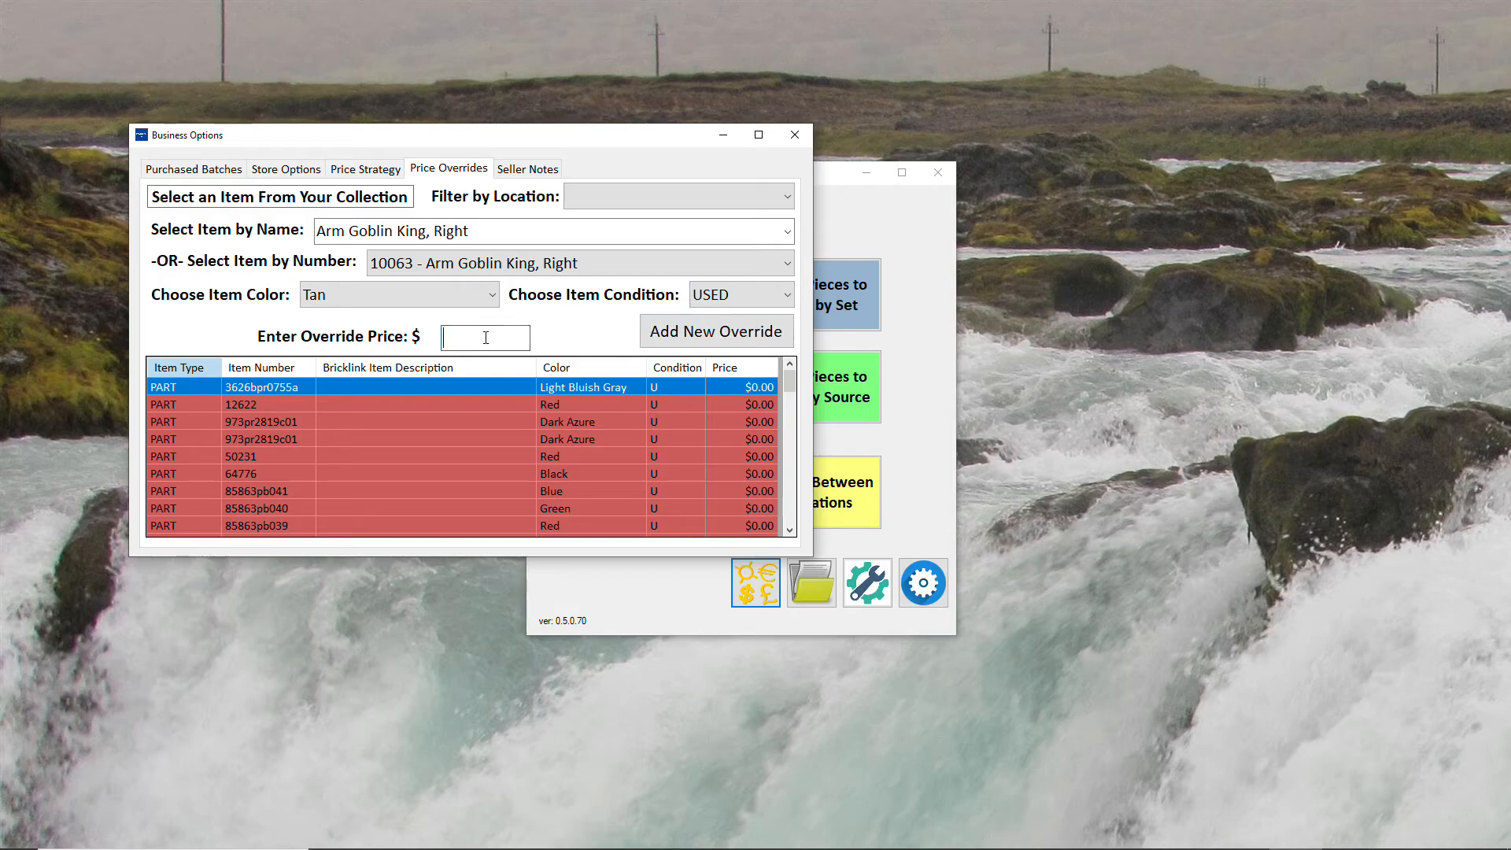
{"action": "type", "text": "100"}
{"action": "left_click", "coordinate": [695, 334]}
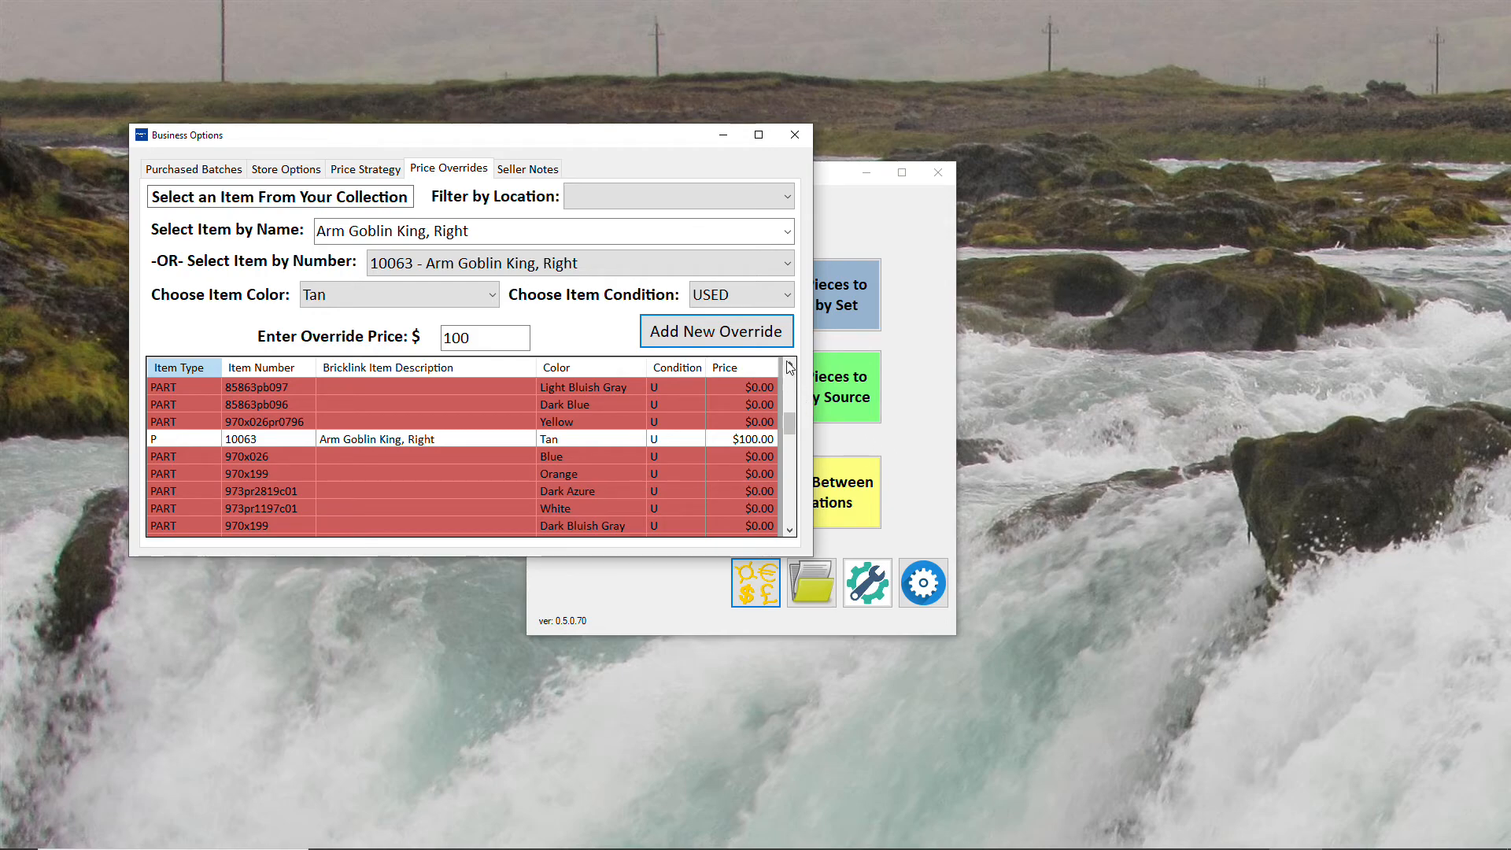
- Review the entries near the end of the price override list and the actions for part 3001a, returning to the store options
{"action": "left_click_drag", "start_coordinate": [791, 423], "coordinate": [792, 518]}
{"action": "left_click", "coordinate": [395, 508]}
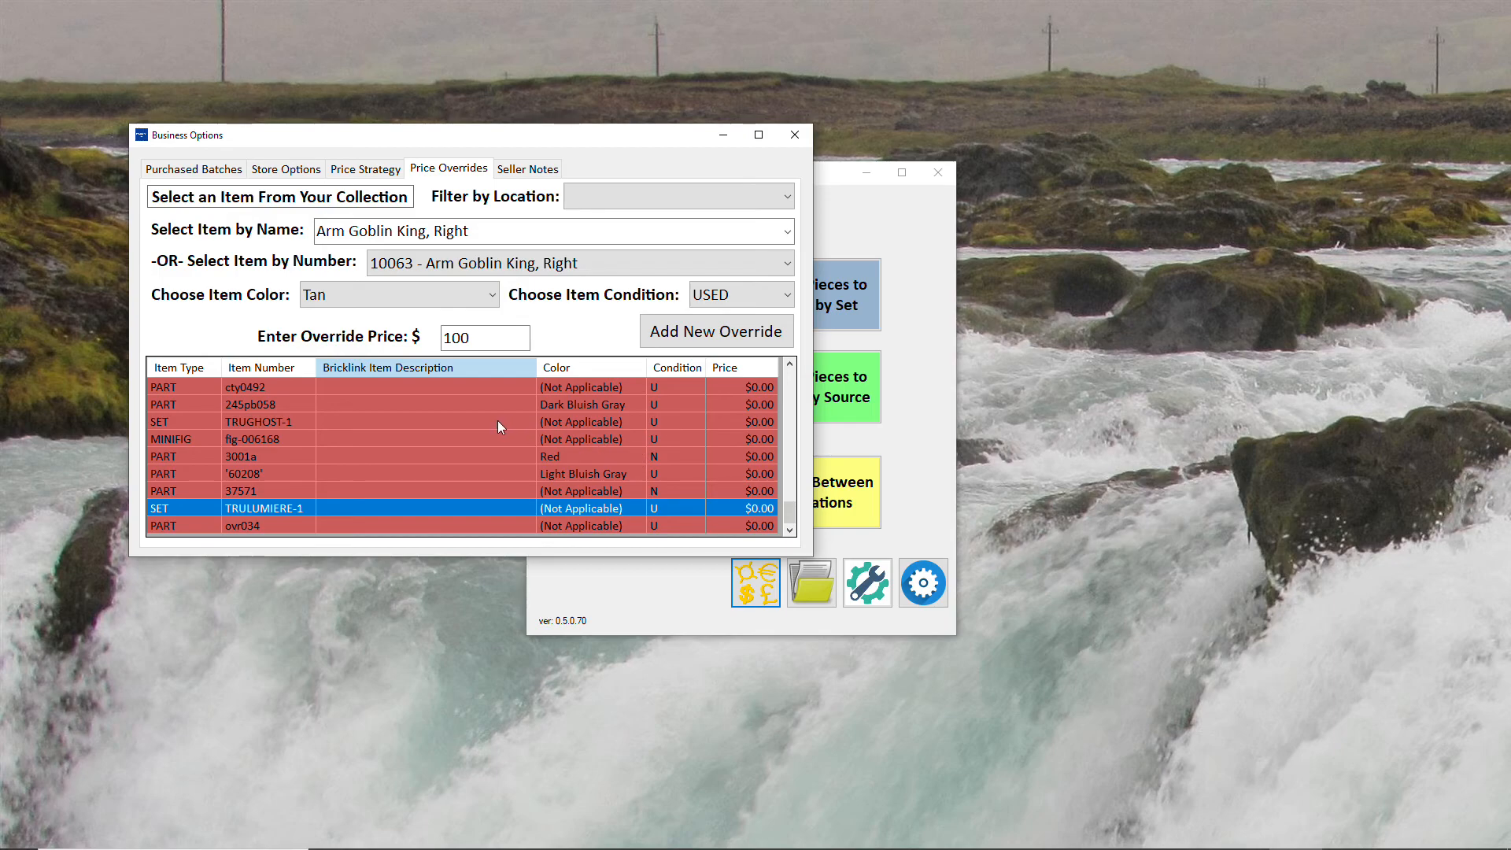
{"action": "right_click", "coordinate": [384, 457]}
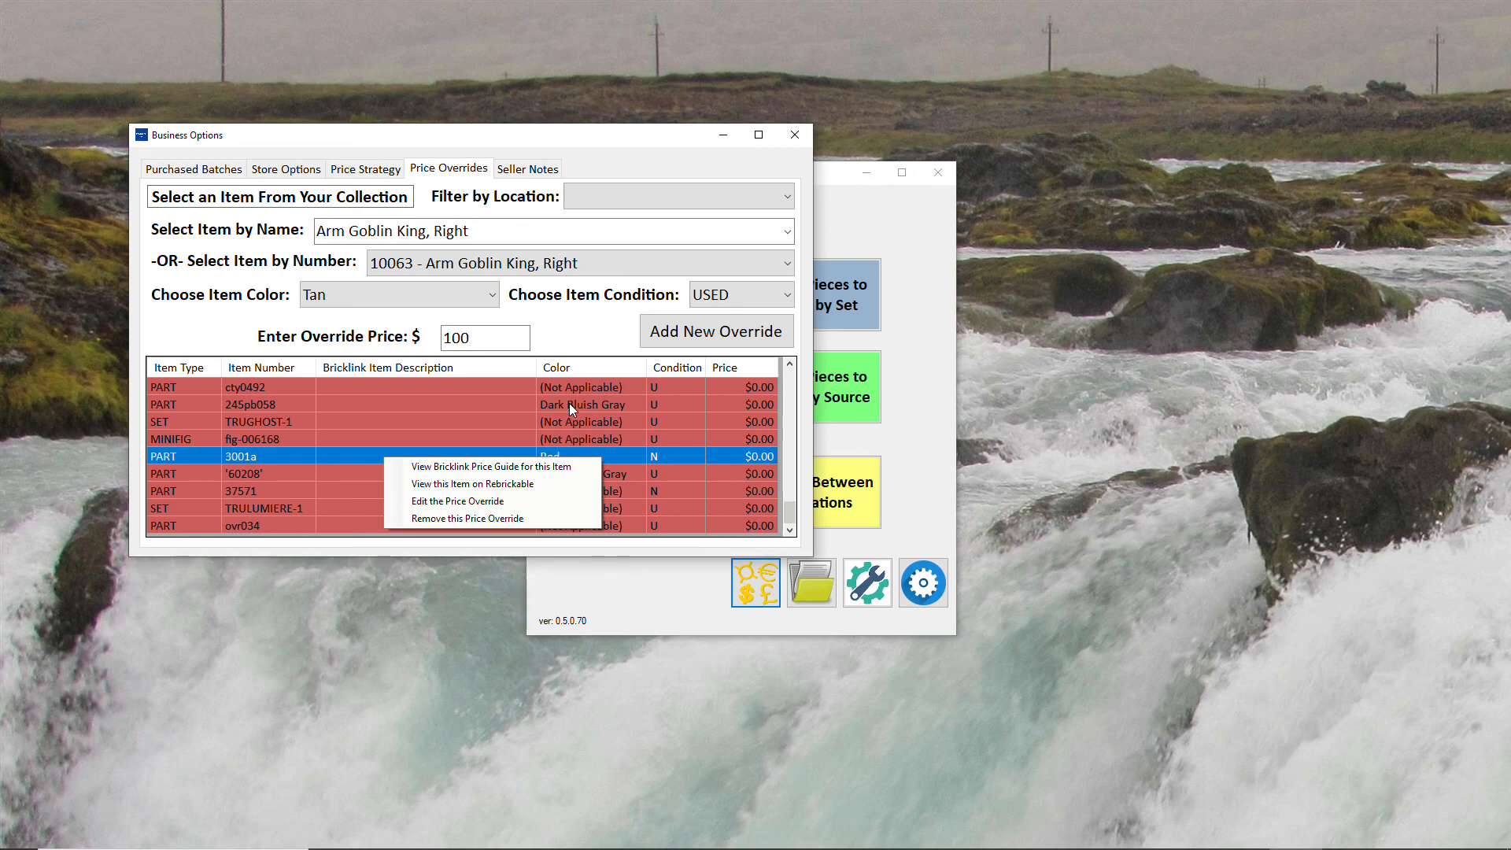
{"action": "left_click", "coordinate": [285, 171]}
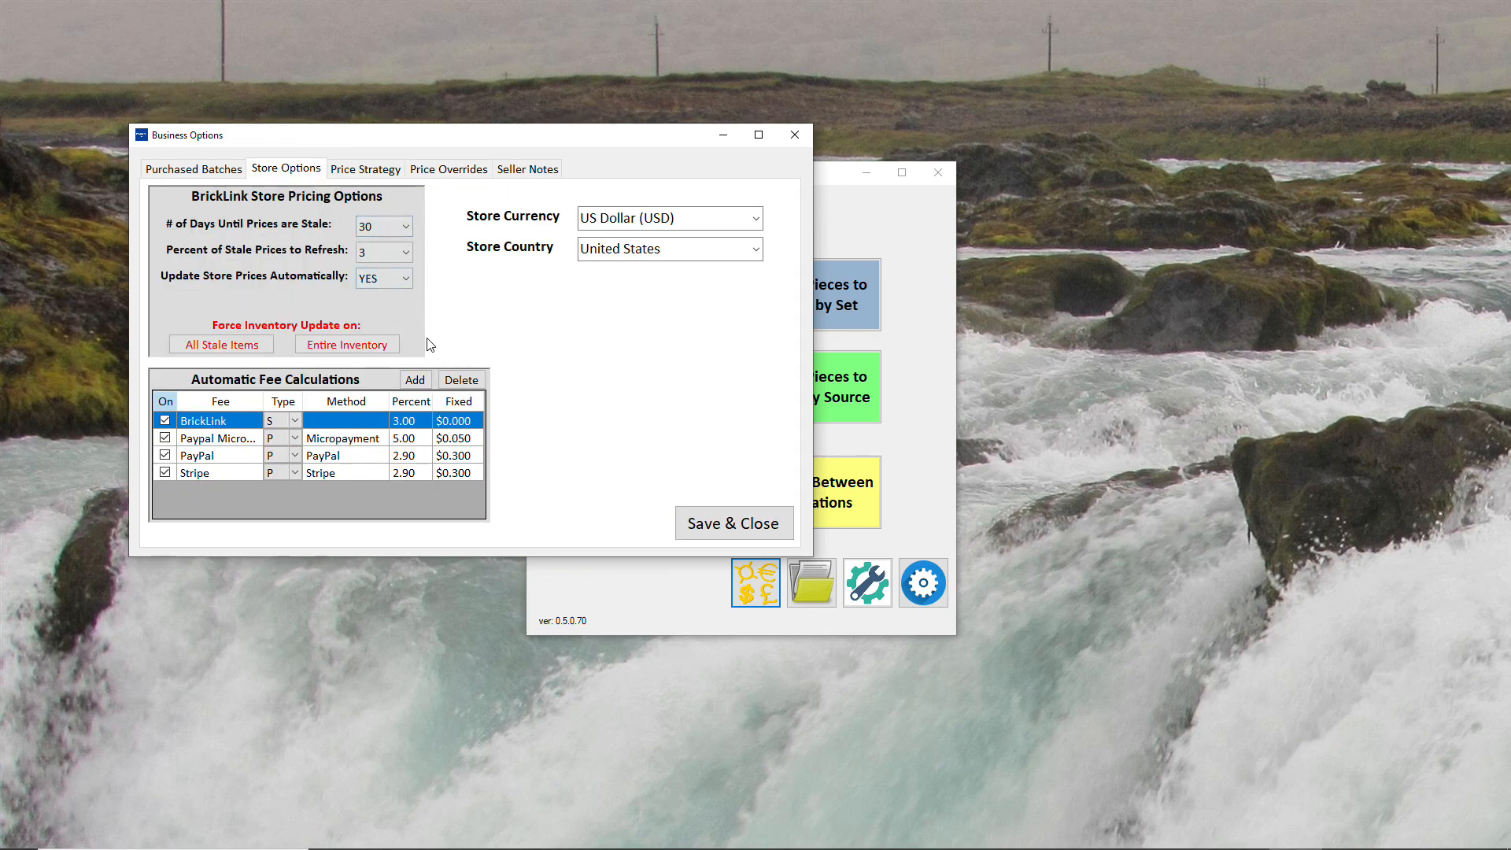